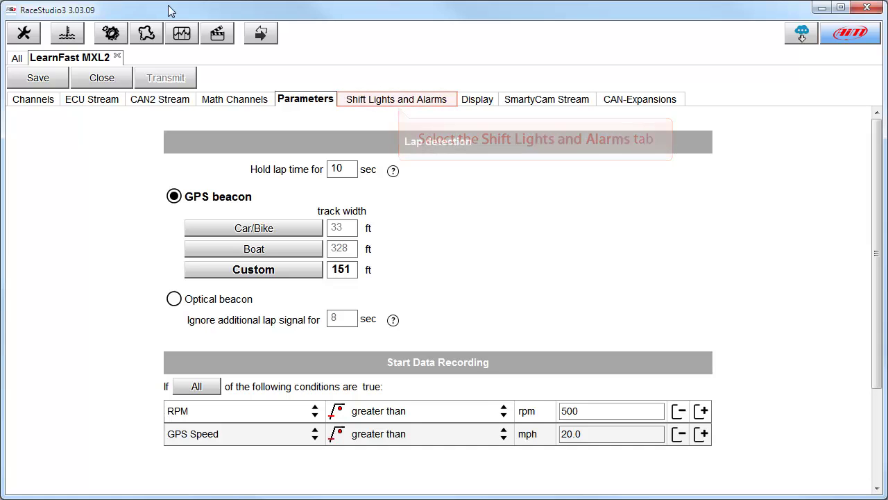
- Set the Shift Light 1 RPM threshold to 8000 in the shift lights and alarms configuration
{"action": "left_click", "coordinate": [397, 100]}
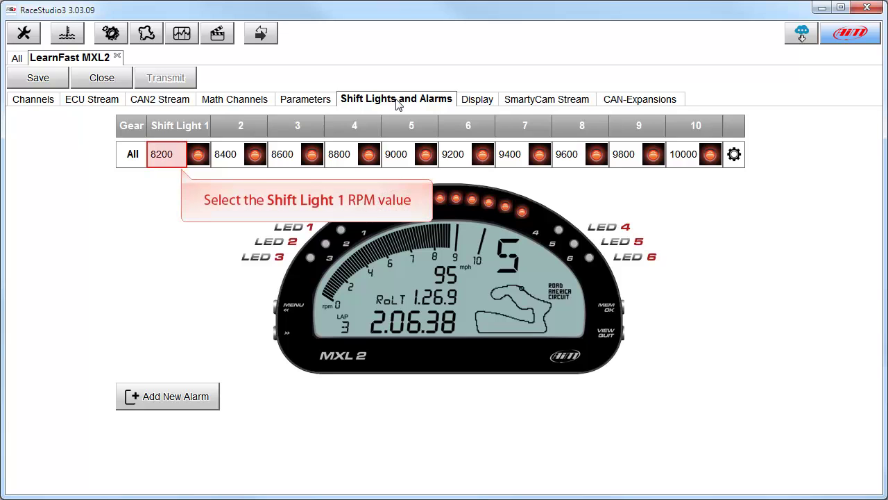
{"action": "double_click", "coordinate": [177, 159]}
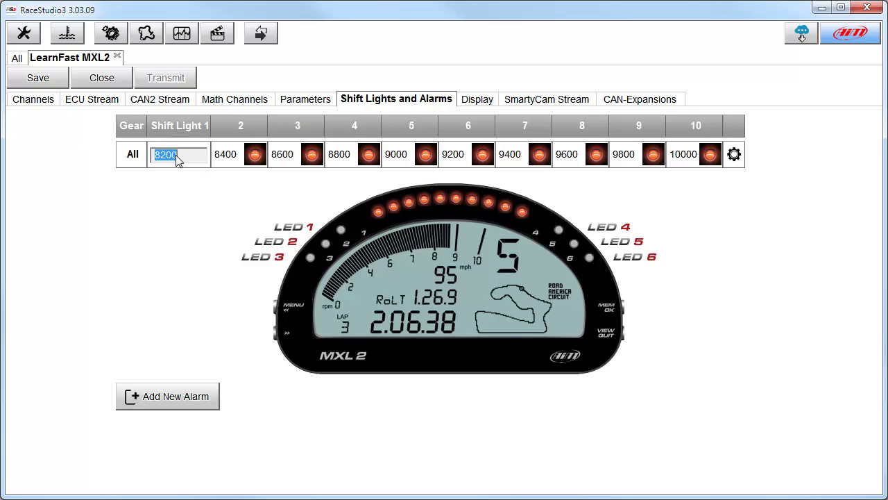
{"action": "type", "text": "8000"}
{"action": "key", "text": "Tab"}
- Enable gear dependent shift lights with a higher maximum gear number, and show the shift light row for gear 2
{"action": "left_click", "coordinate": [734, 154]}
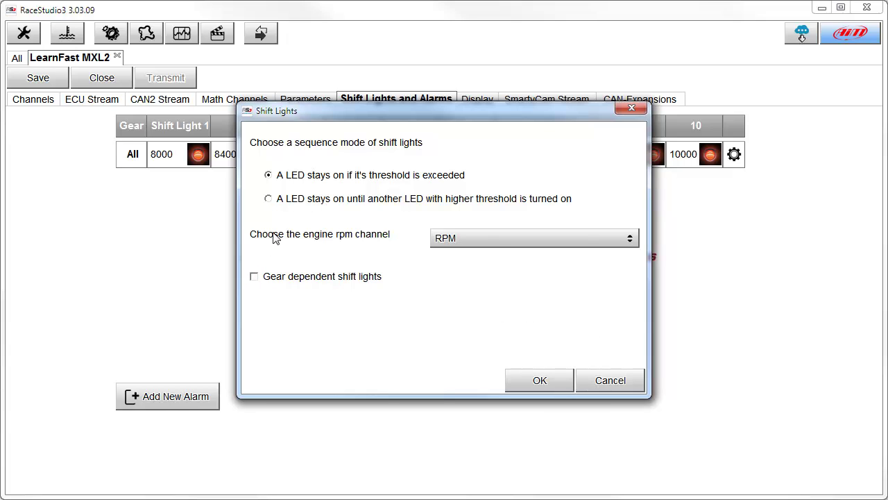
{"action": "left_click", "coordinate": [254, 277]}
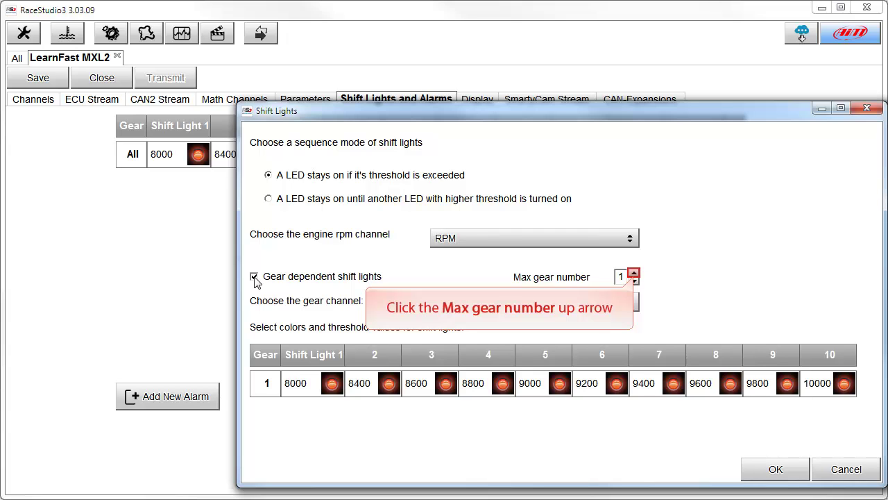
{"action": "left_click", "coordinate": [635, 274]}
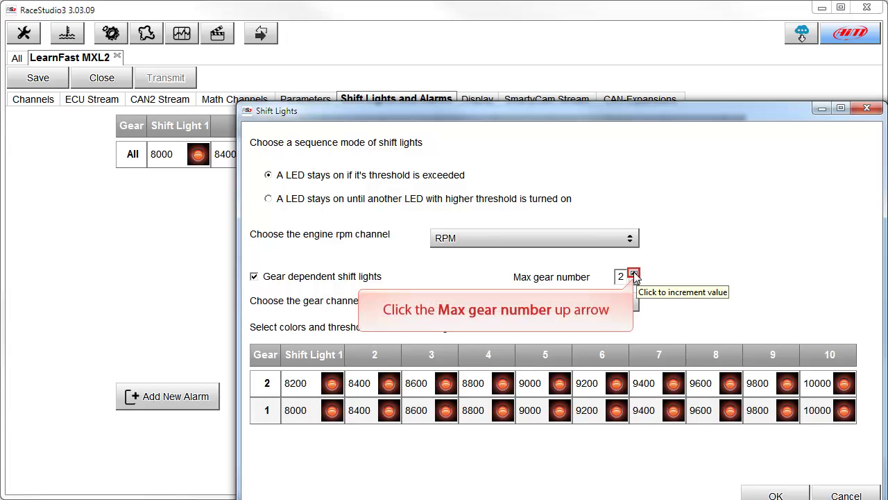
{"action": "left_click", "coordinate": [634, 274]}
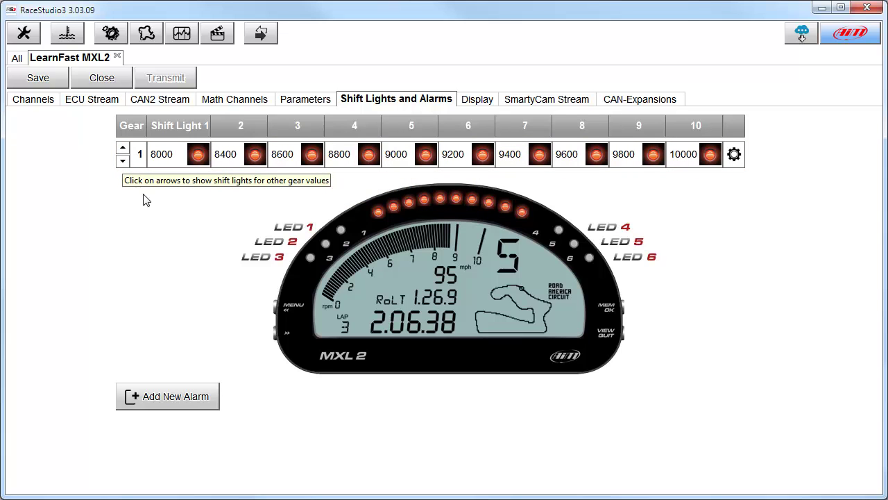
{"action": "left_click", "coordinate": [123, 148]}
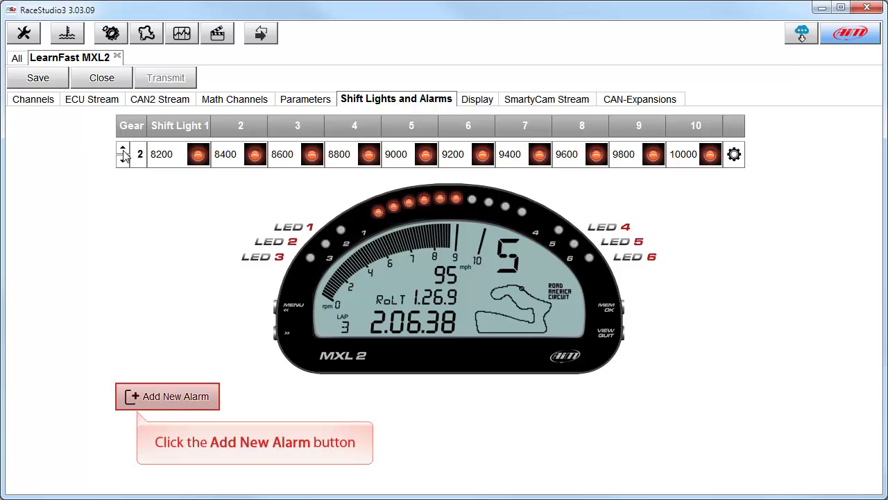
- Add a new alarm with the description "Low Oil Pressure"
{"action": "left_click", "coordinate": [136, 400]}
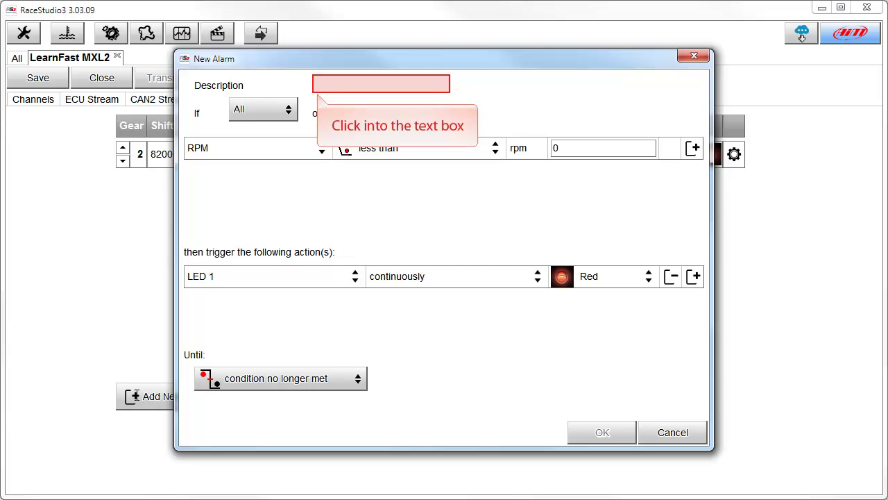
{"action": "left_click", "coordinate": [315, 84]}
{"action": "type", "text": "Low Oil Pressure"}
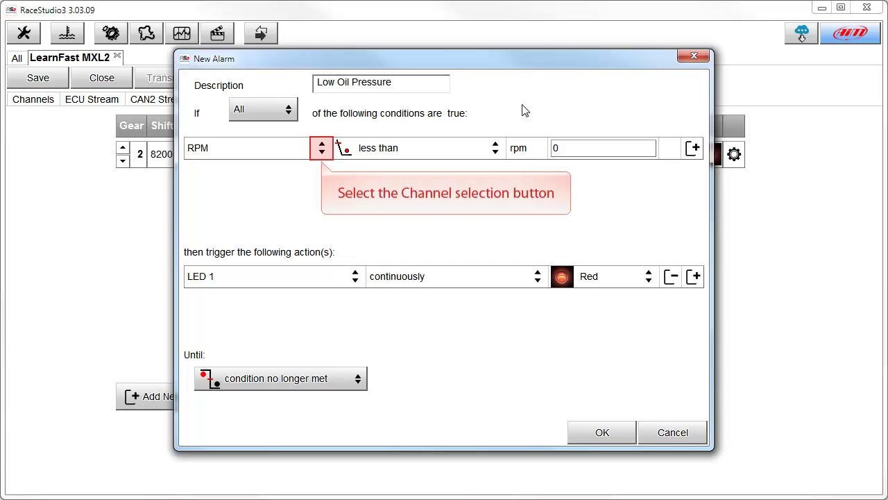
- Set the alarm's first condition to the RPM channel greater than 500 rpm
{"action": "left_click", "coordinate": [322, 147]}
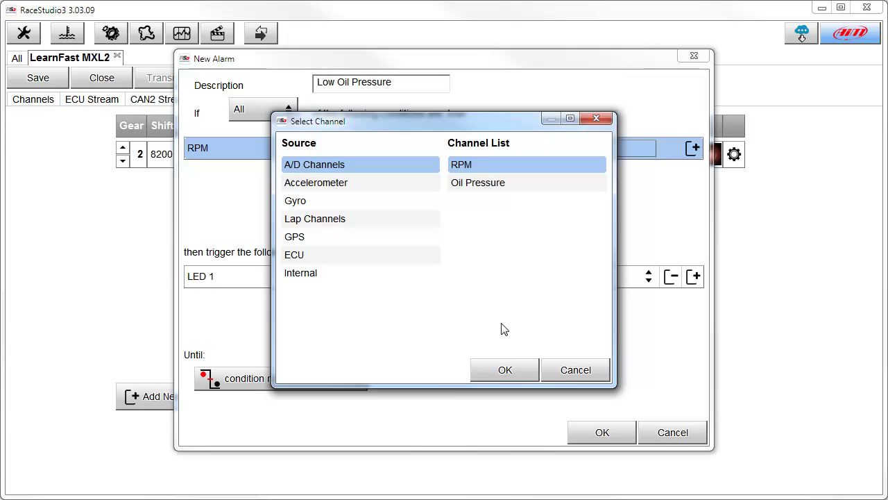
{"action": "left_click", "coordinate": [505, 369]}
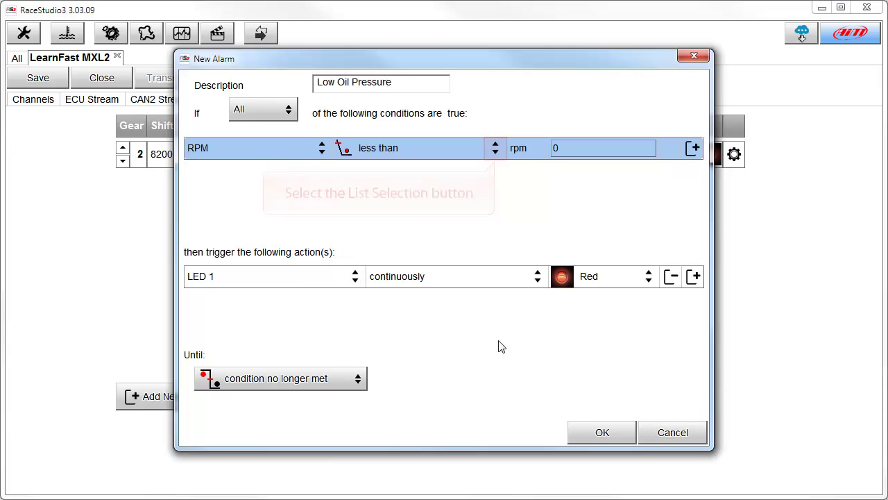
{"action": "left_click", "coordinate": [496, 148]}
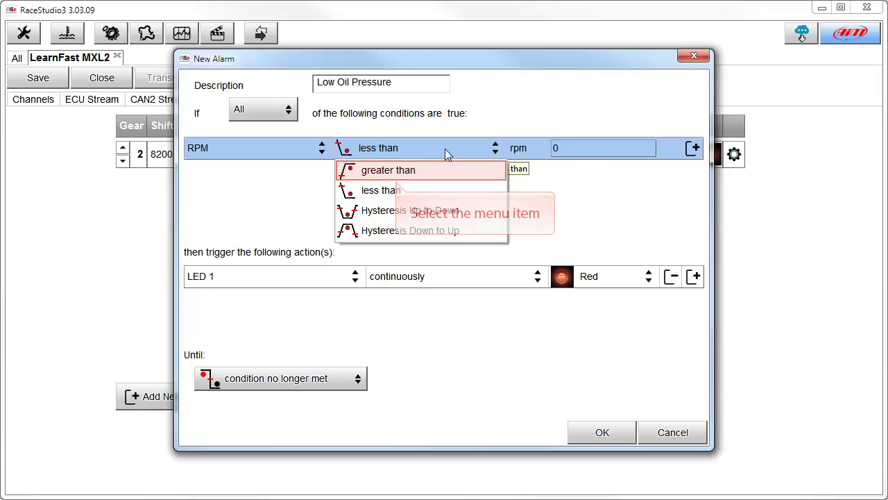
{"action": "left_click", "coordinate": [394, 175]}
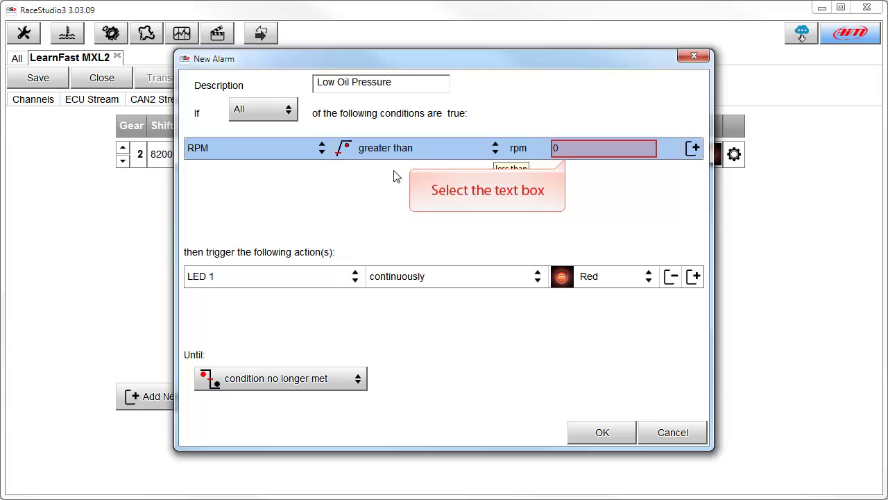
{"action": "left_click", "coordinate": [561, 148]}
{"action": "type", "text": "500"}
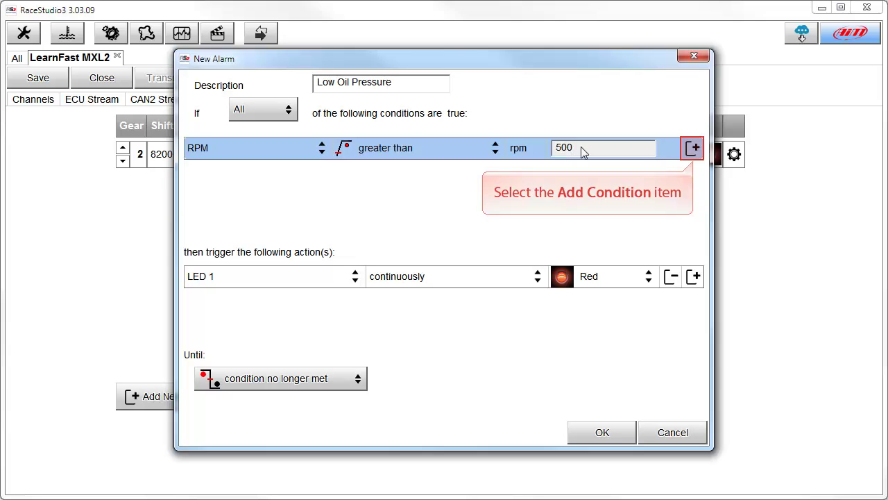
- Add a second alarm condition for the Oil Pressure channel less than 20 psi
{"action": "left_click", "coordinate": [696, 150]}
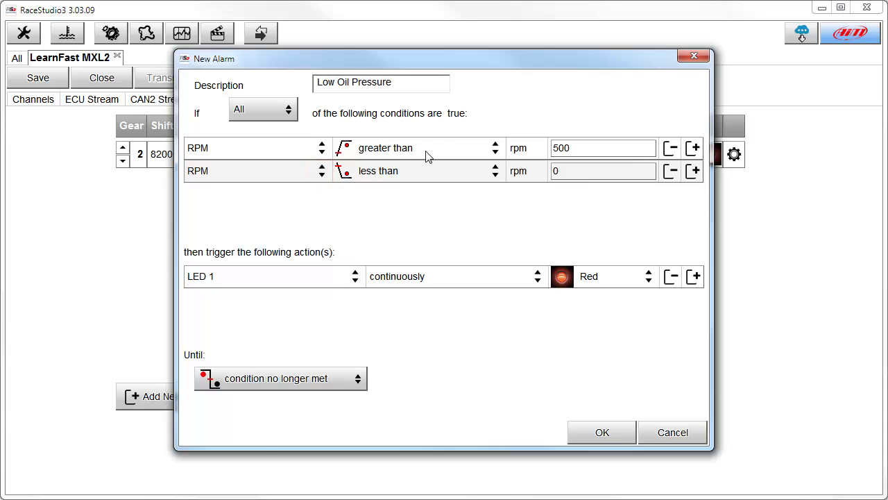
{"action": "left_click", "coordinate": [322, 172]}
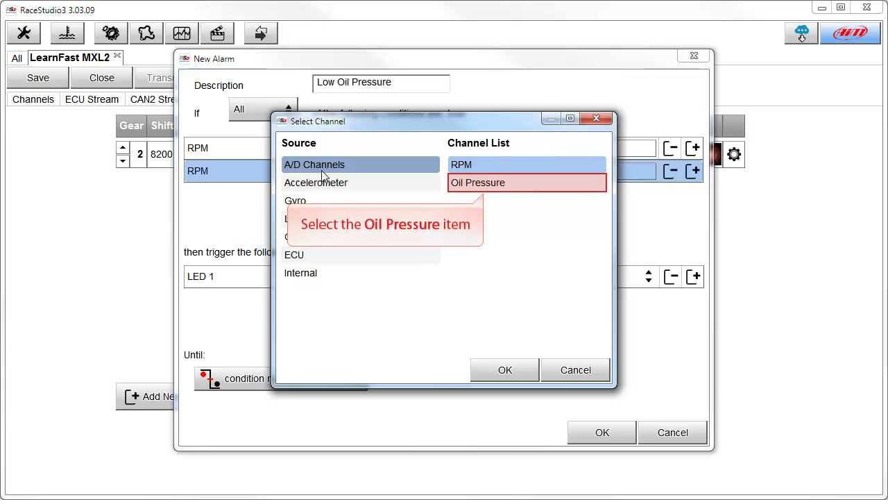
{"action": "left_click", "coordinate": [484, 184]}
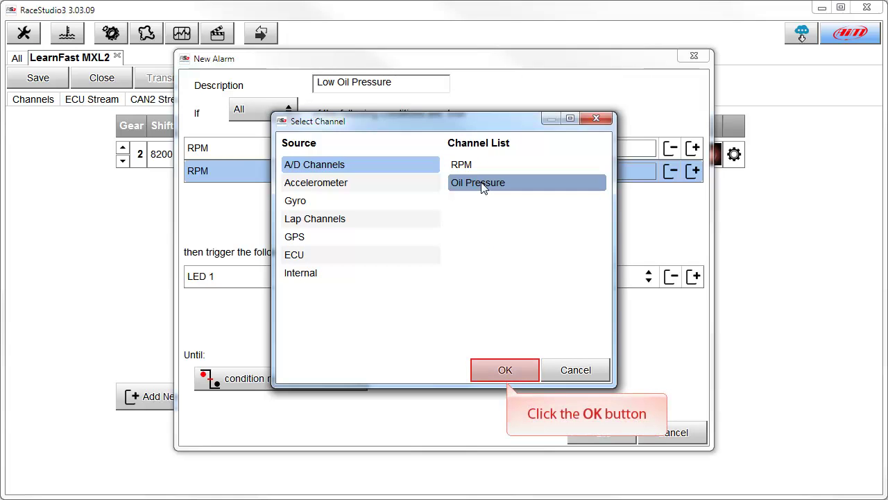
{"action": "left_click", "coordinate": [505, 370]}
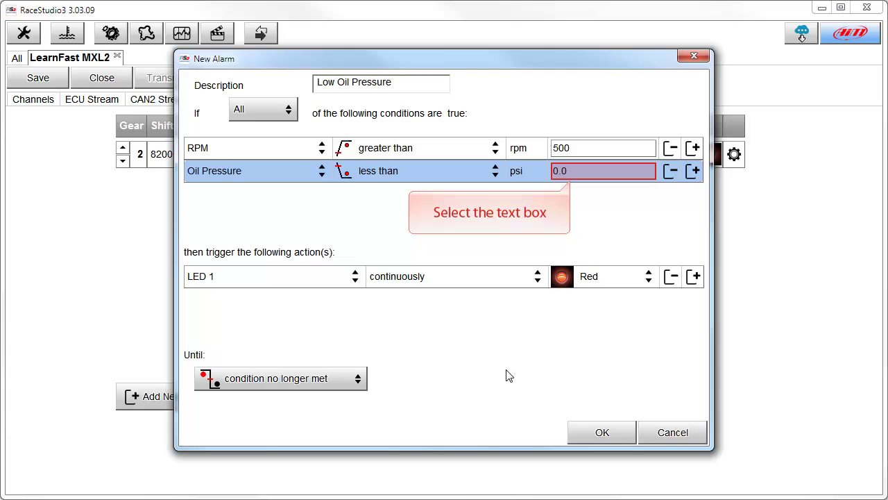
{"action": "left_click", "coordinate": [567, 171]}
{"action": "type", "text": "20"}
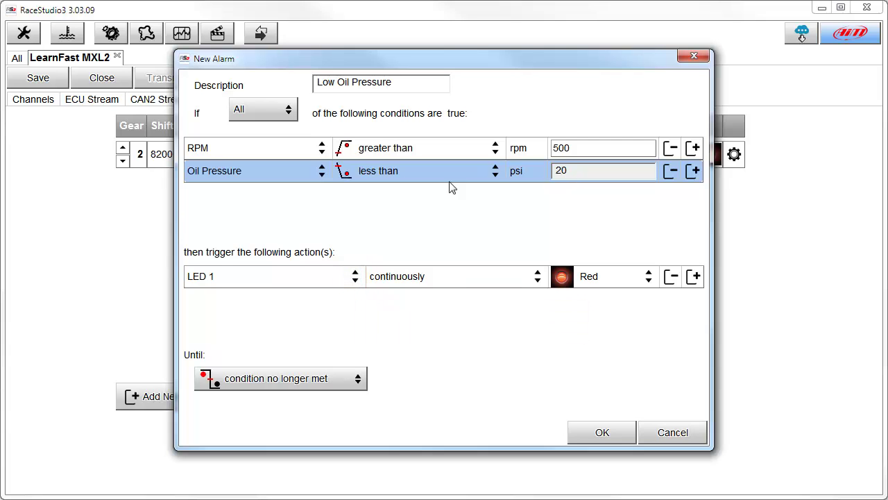
- Set the alarm's first action to LED 1, fast blinking in red
{"action": "left_click", "coordinate": [355, 276]}
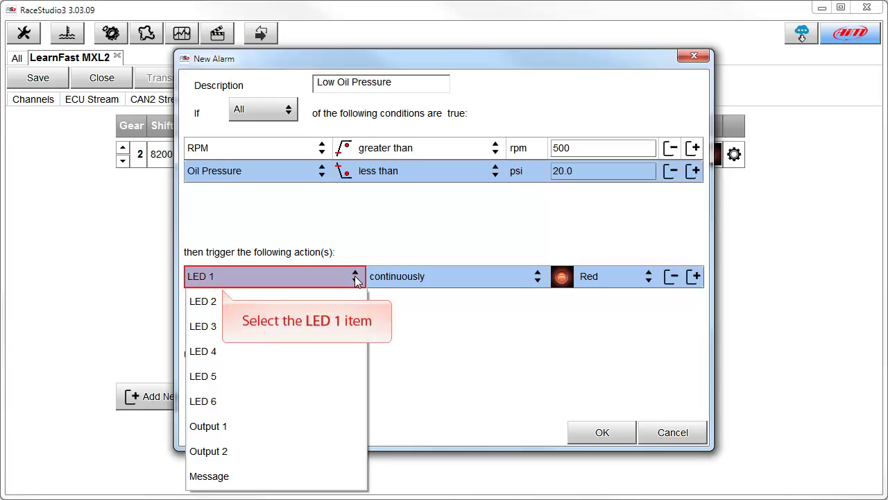
{"action": "left_click", "coordinate": [222, 276]}
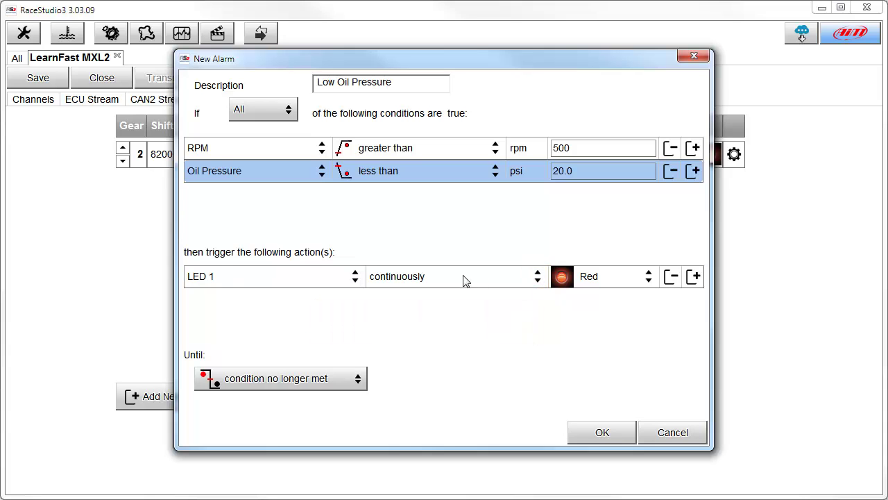
{"action": "left_click", "coordinate": [538, 277]}
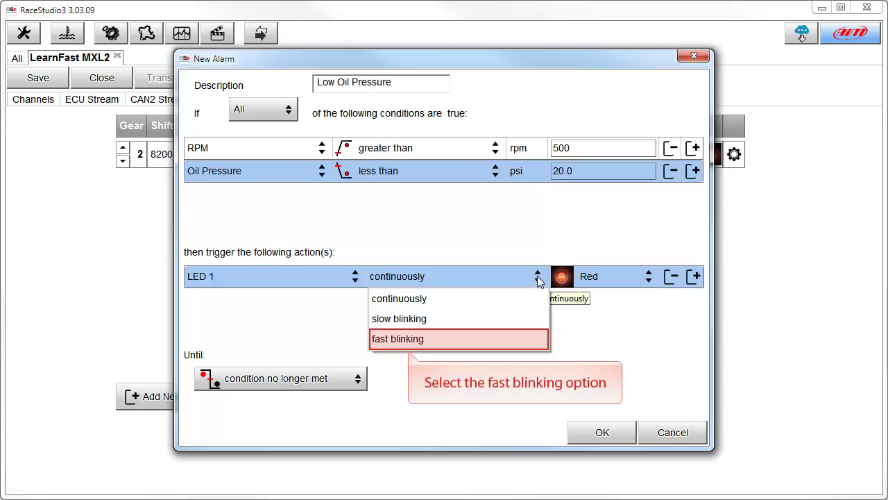
{"action": "left_click", "coordinate": [404, 340]}
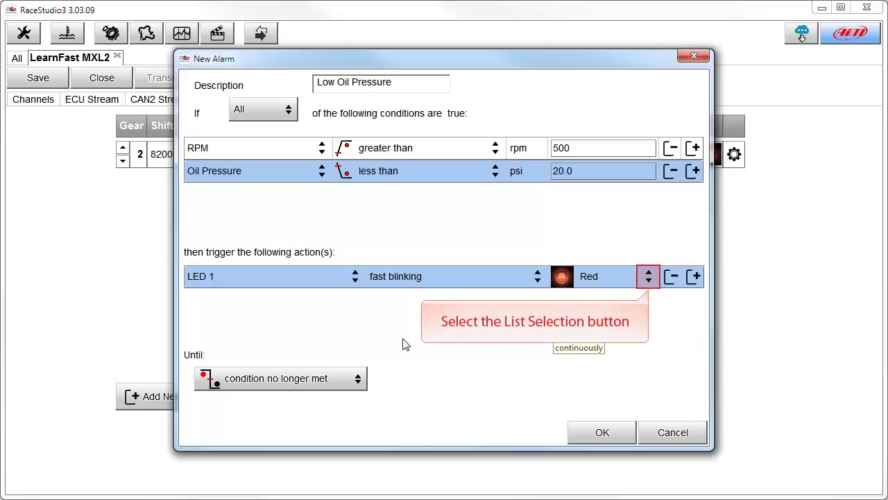
{"action": "left_click", "coordinate": [648, 278]}
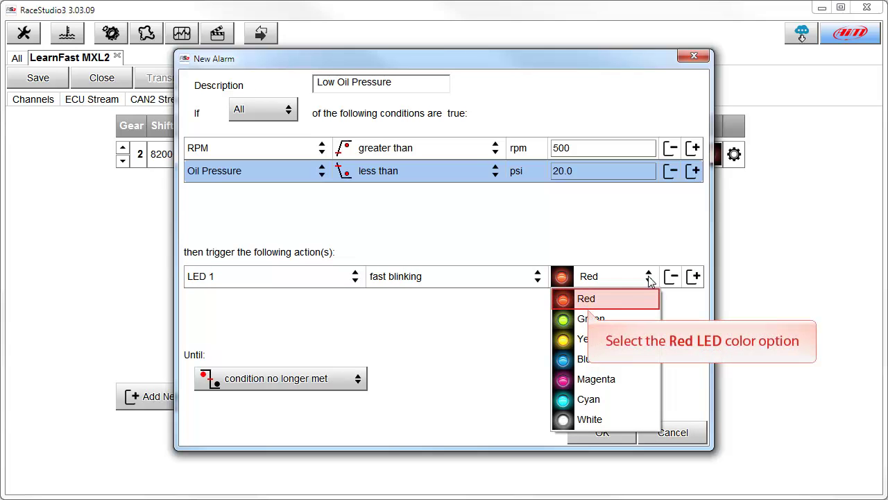
{"action": "left_click", "coordinate": [587, 301]}
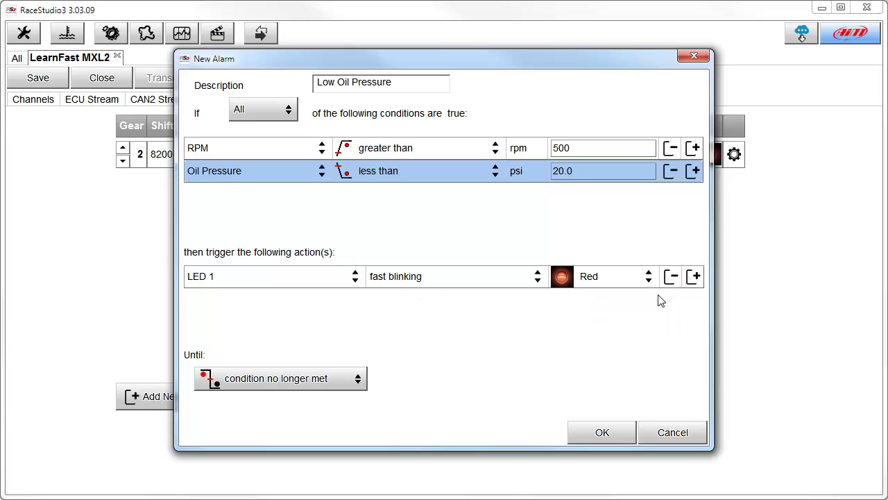
- Add a second alarm action that shows a message with the text "Low Oil Pressure"
{"action": "left_click", "coordinate": [694, 277]}
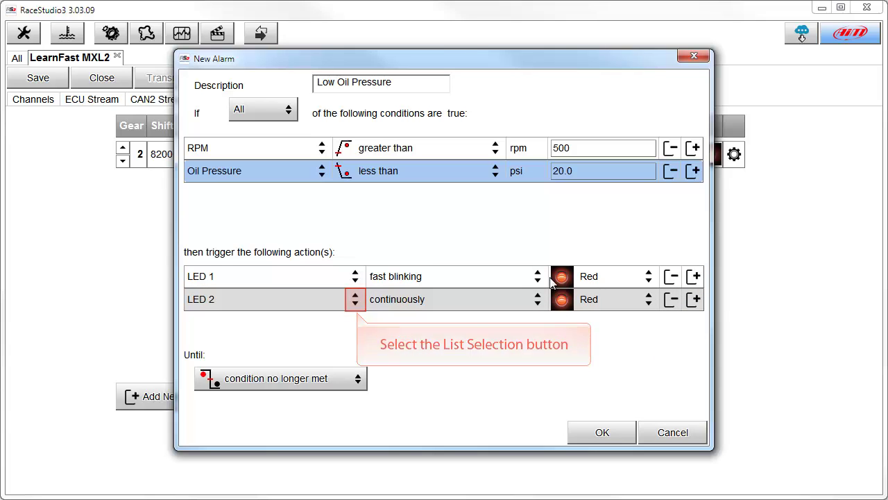
{"action": "left_click", "coordinate": [358, 304]}
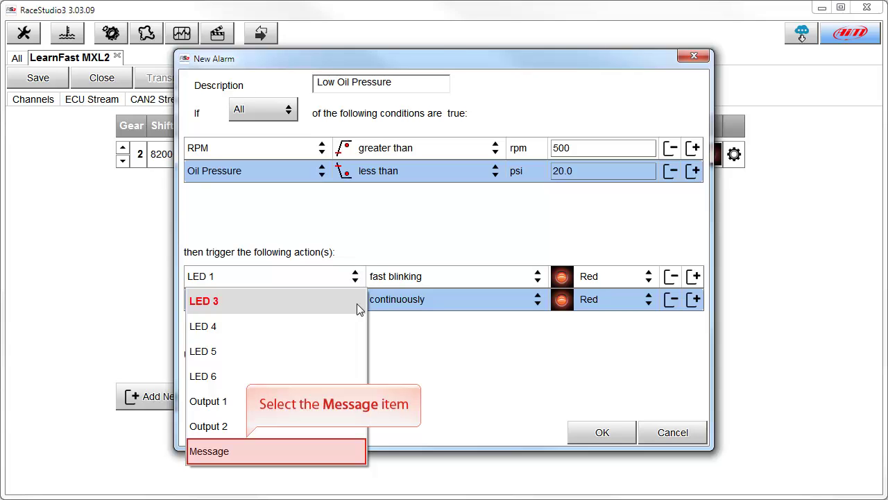
{"action": "left_click", "coordinate": [249, 454]}
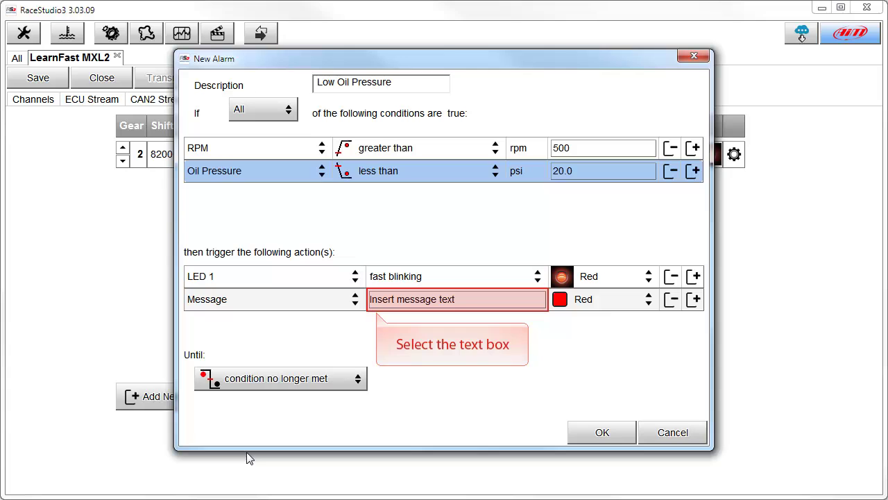
{"action": "left_click", "coordinate": [373, 299]}
{"action": "type", "text": "Low Oil Pr"}
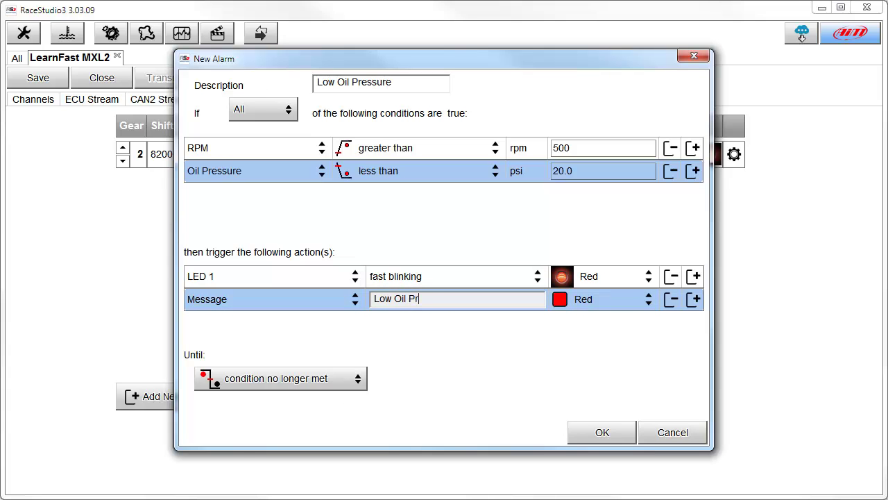
{"action": "type", "text": "essure"}
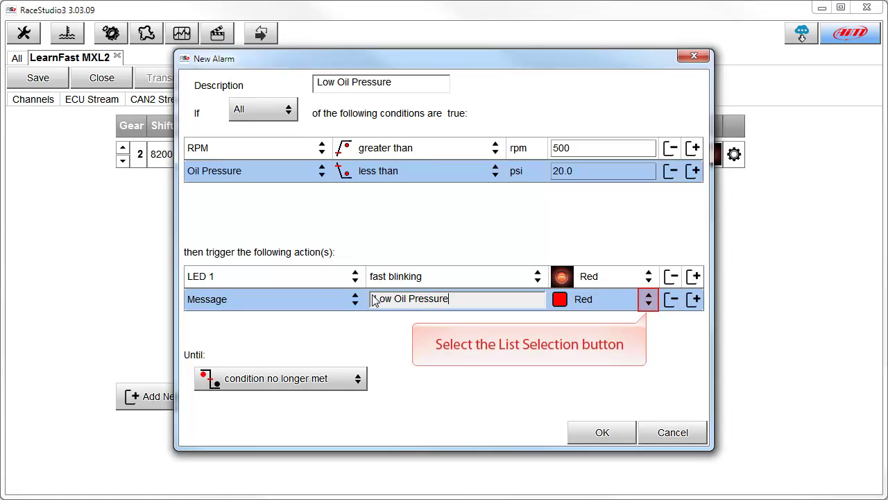
- Choose Red as the message's background color and have the alarm last until the condition is no longer met
{"action": "left_click", "coordinate": [648, 303]}
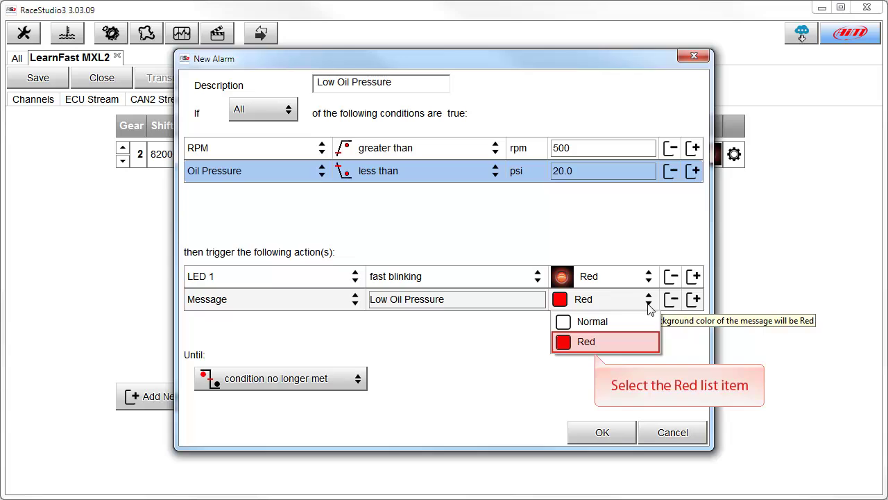
{"action": "left_click", "coordinate": [595, 342]}
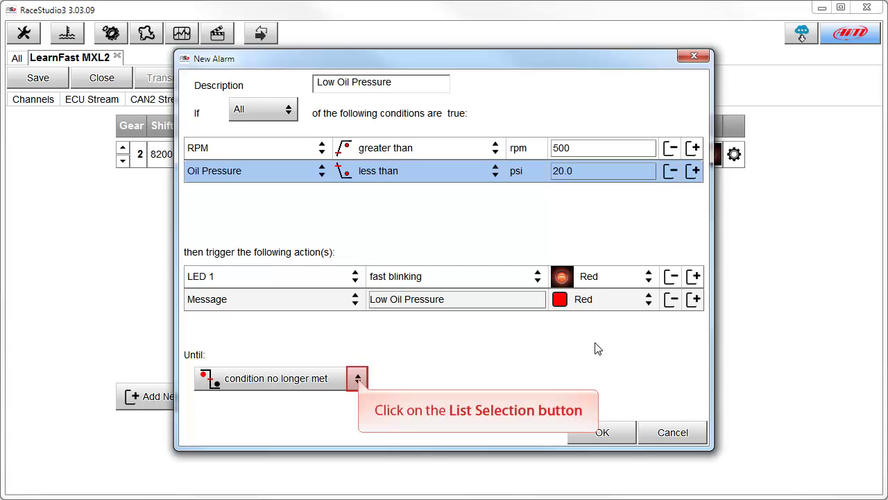
{"action": "left_click", "coordinate": [358, 378]}
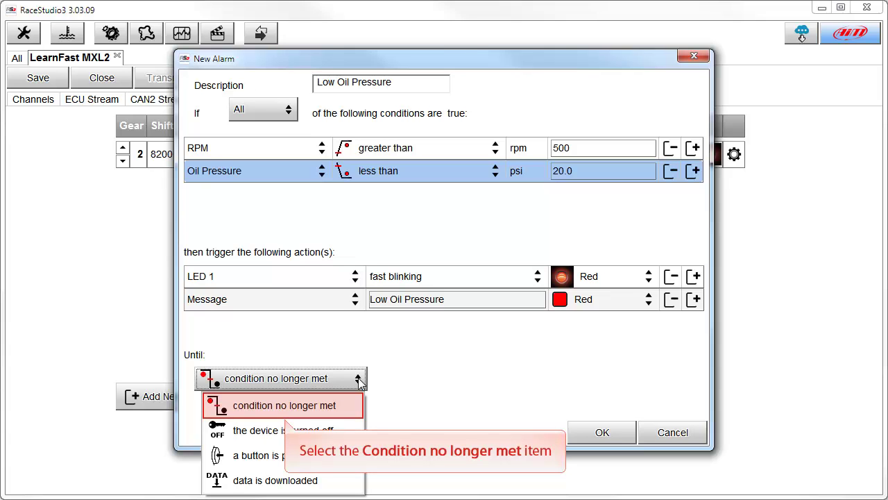
{"action": "left_click", "coordinate": [288, 412]}
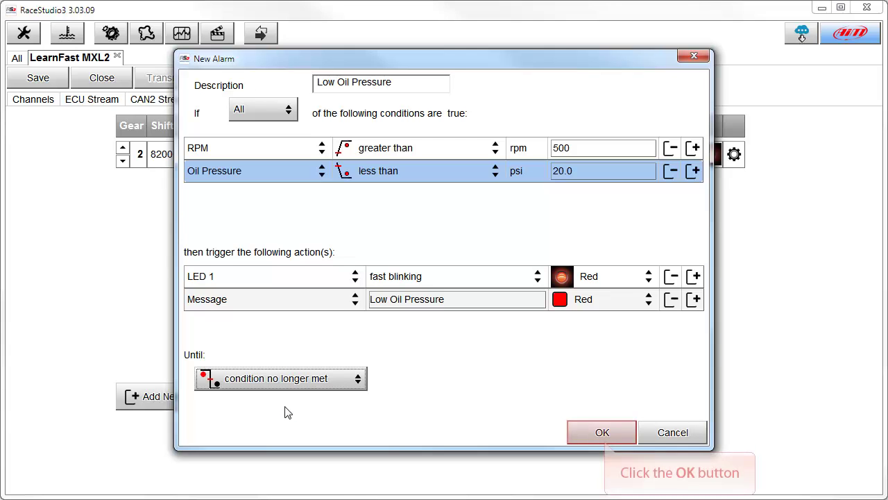
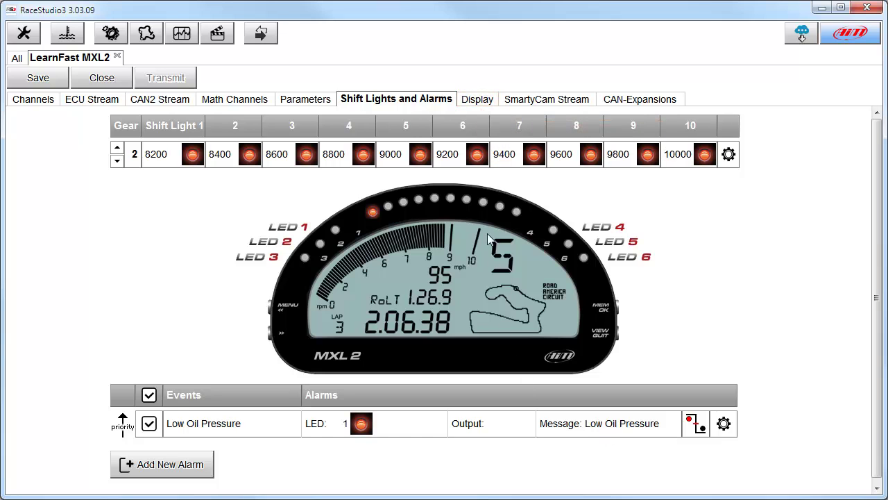
- Set the RPM scale on the dash's display Page 1 to 8000
{"action": "left_click", "coordinate": [483, 103]}
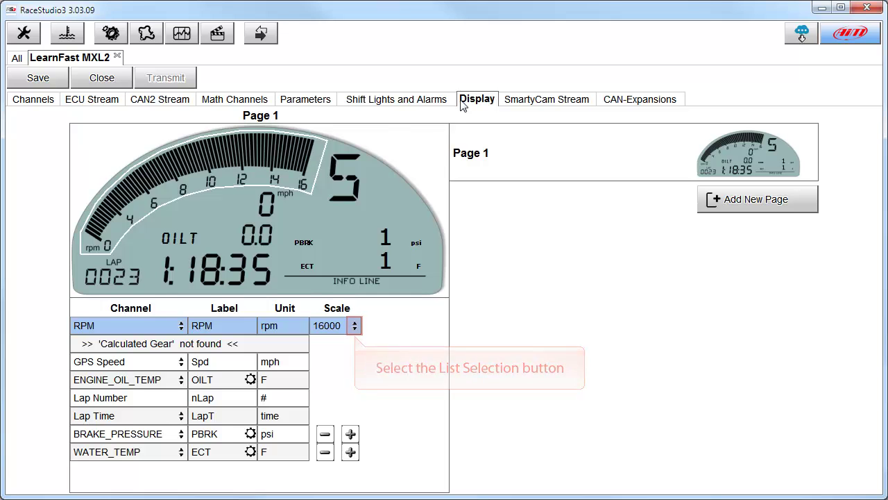
{"action": "left_click", "coordinate": [355, 326]}
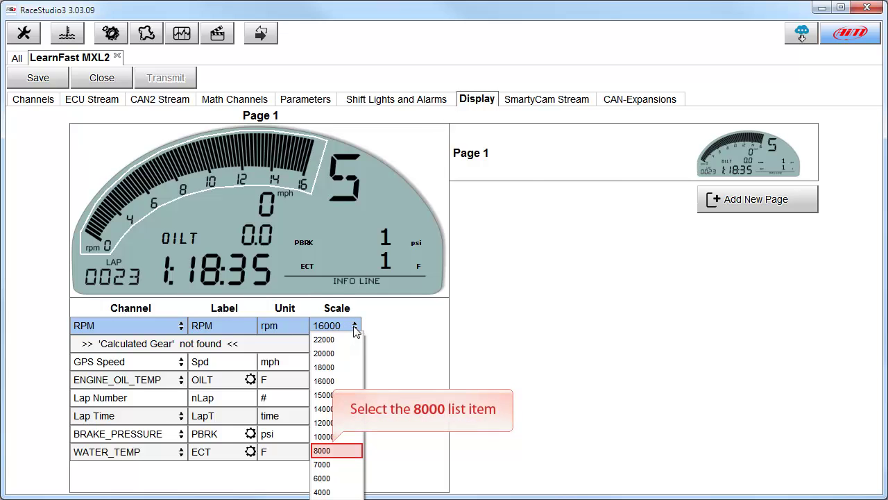
{"action": "left_click", "coordinate": [323, 451]}
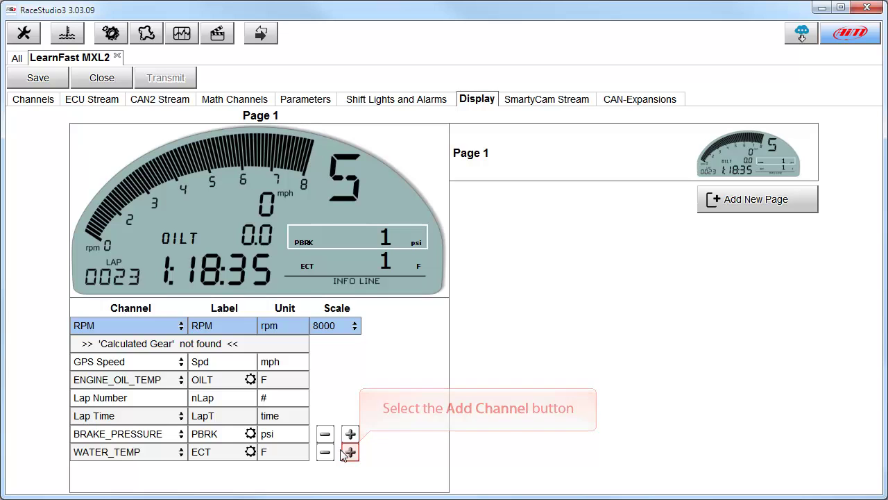
- Add a channel row below WATER_TEMP on Page 1 and assign it the Oil Pressure channel from the A/D Channels source
{"action": "left_click", "coordinate": [350, 452]}
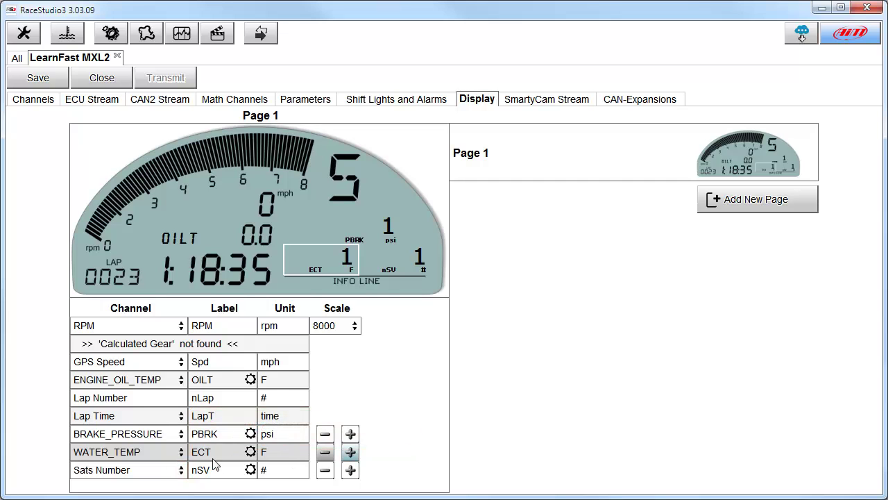
{"action": "left_click", "coordinate": [182, 470]}
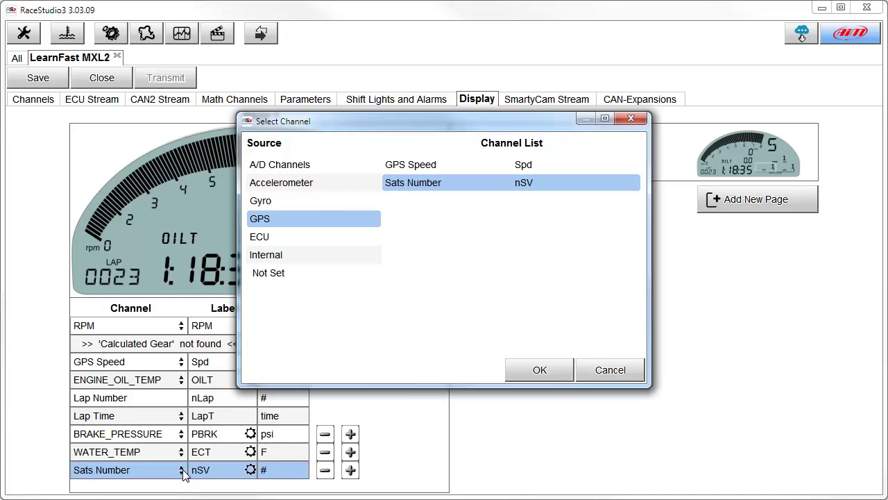
{"action": "left_click", "coordinate": [283, 173]}
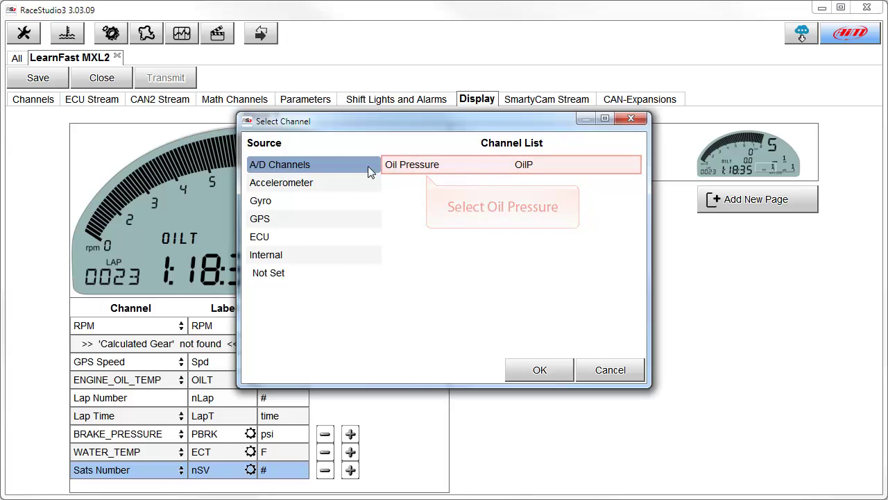
{"action": "left_click", "coordinate": [428, 171]}
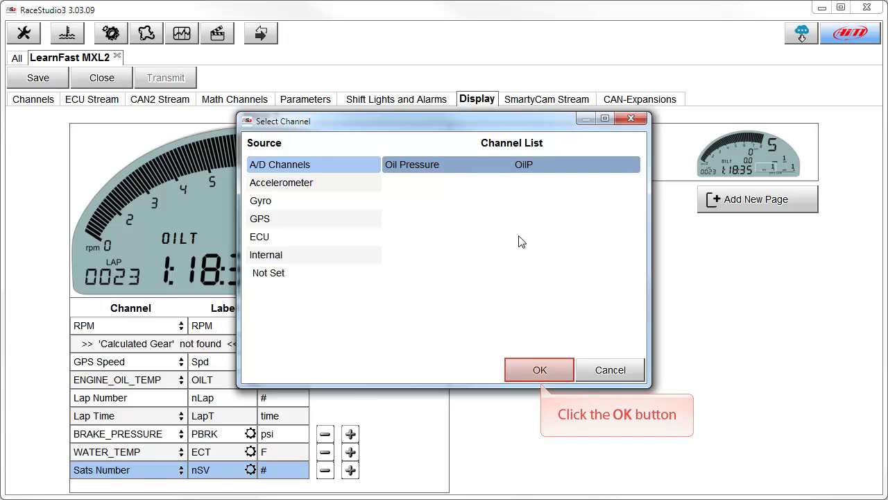
{"action": "left_click", "coordinate": [540, 373]}
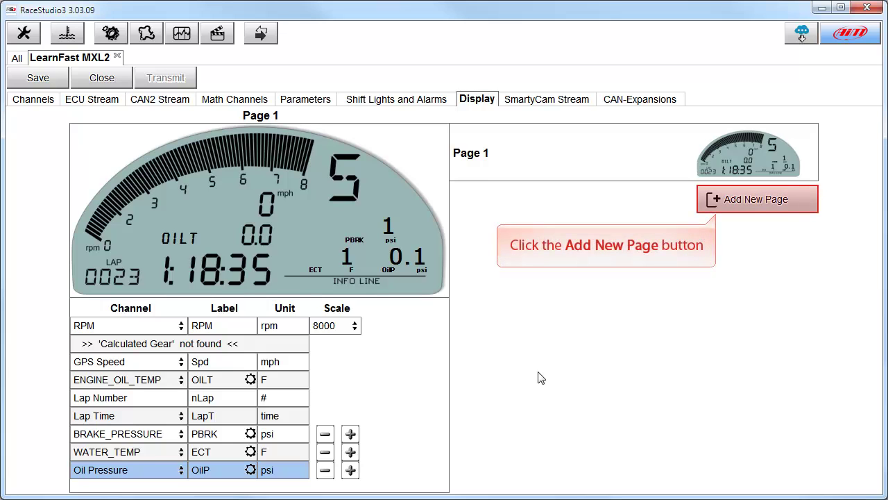
- Add a second display page and rename Page 1 as Warmup
{"action": "left_click", "coordinate": [720, 200]}
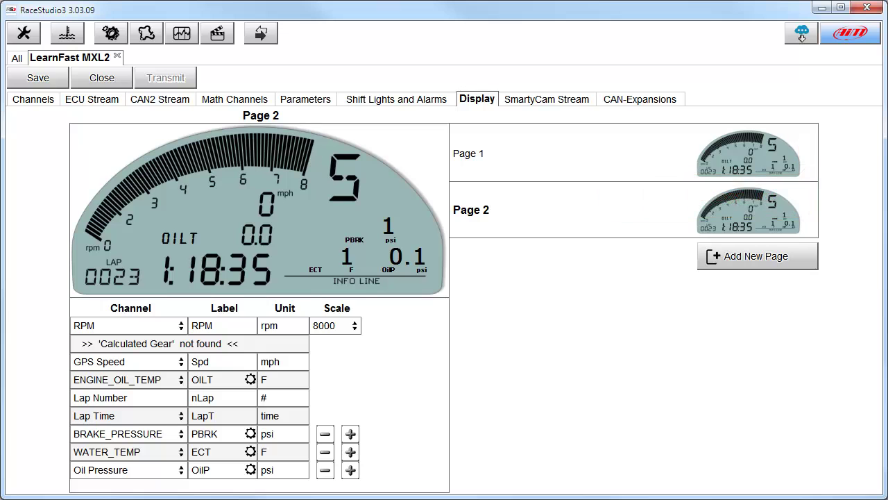
{"action": "left_click", "coordinate": [809, 152]}
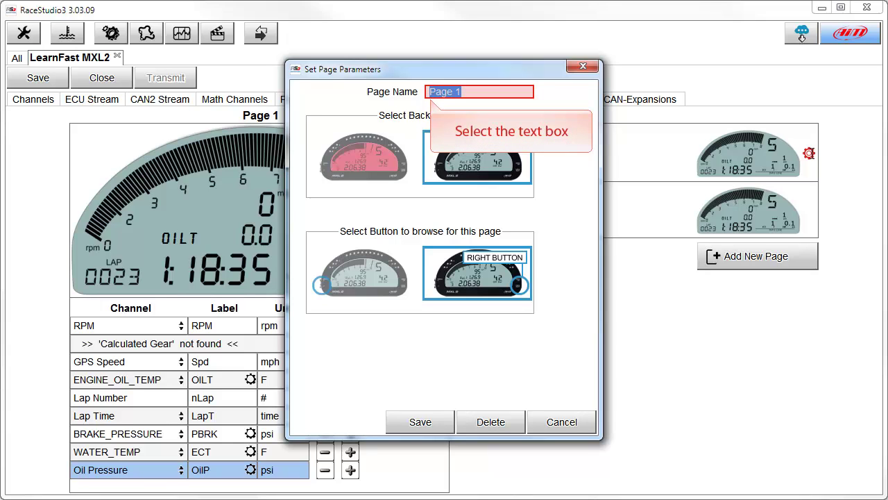
{"action": "left_click", "coordinate": [430, 92]}
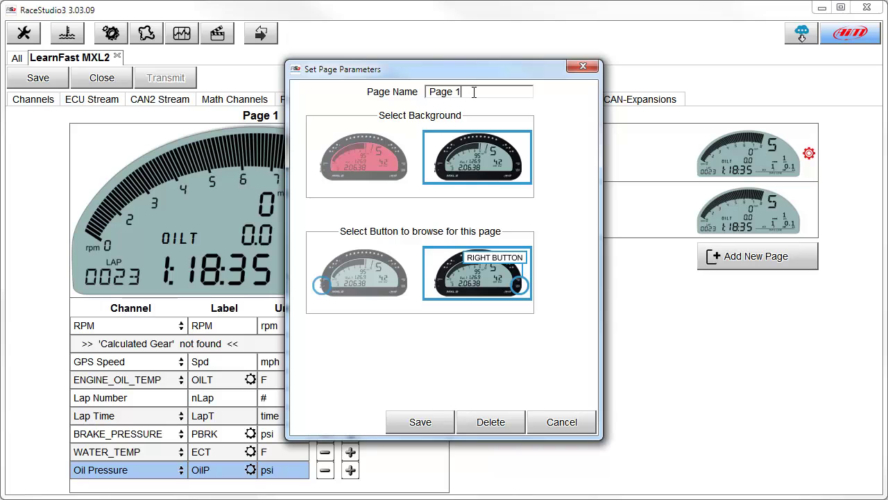
{"action": "left_click_drag", "start_coordinate": [479, 91], "coordinate": [351, 95]}
{"action": "type", "text": "Warmup"}
{"action": "left_click", "coordinate": [421, 423]}
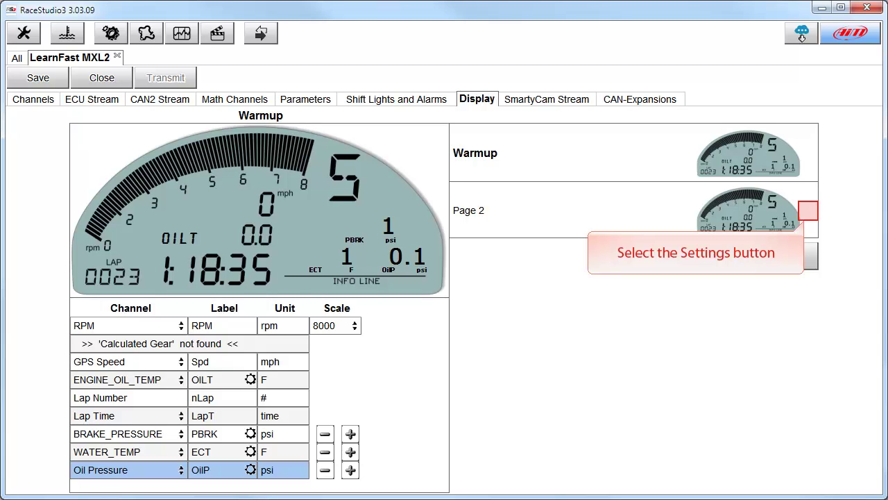
- Rename display Page 2 as Race and save its page parameters
{"action": "left_click", "coordinate": [809, 210]}
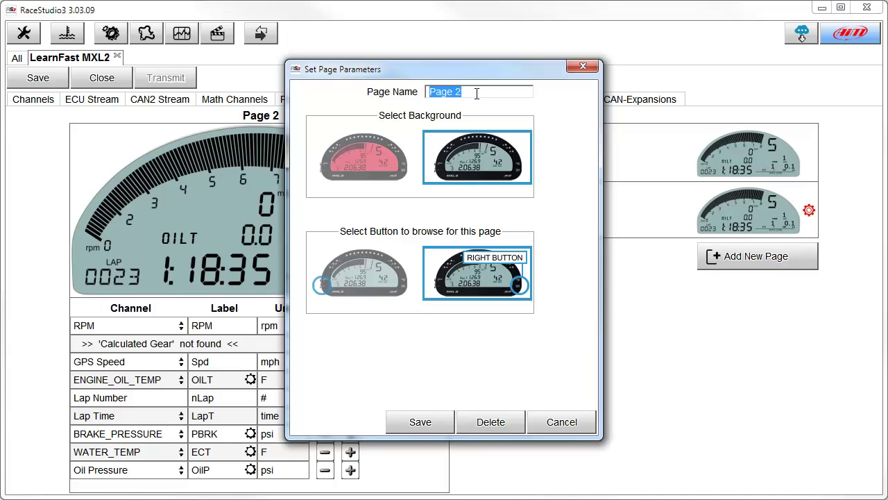
{"action": "type", "text": "Race"}
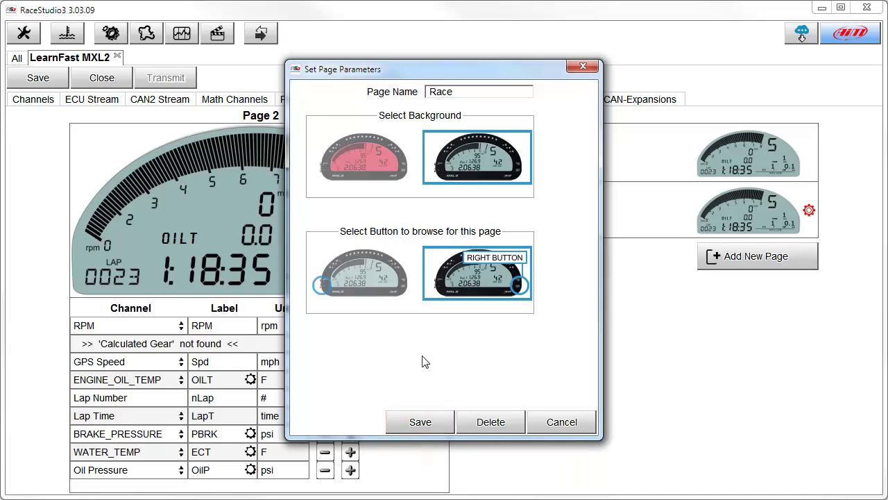
{"action": "left_click", "coordinate": [421, 422]}
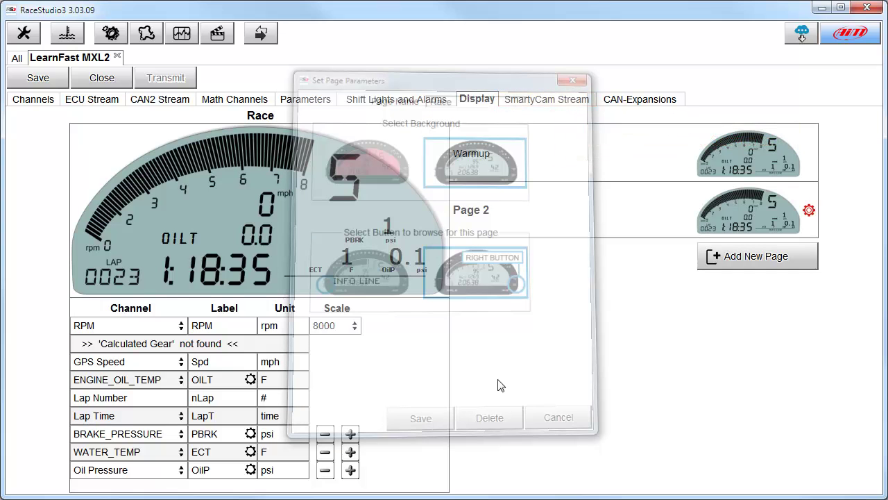
- Check the SmartyCam Stream channel assignments and add an LCU-ONE CAN expansion to the configuration
{"action": "left_click", "coordinate": [552, 103]}
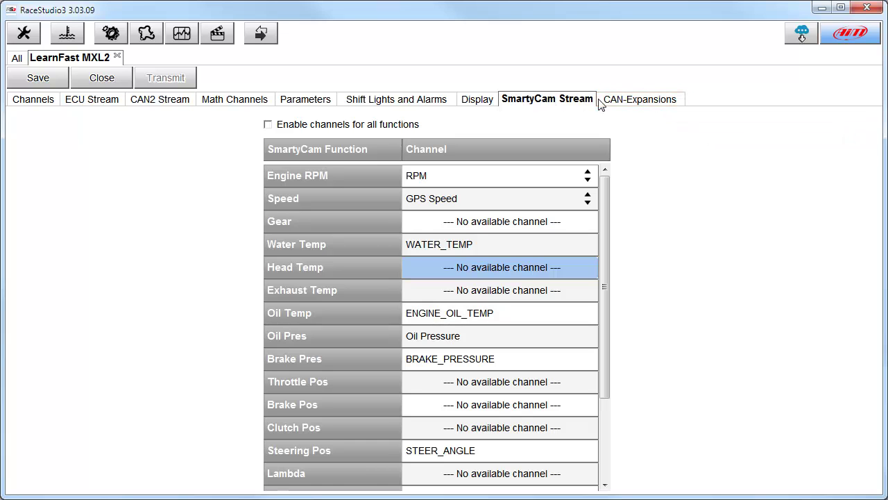
{"action": "left_click", "coordinate": [640, 99]}
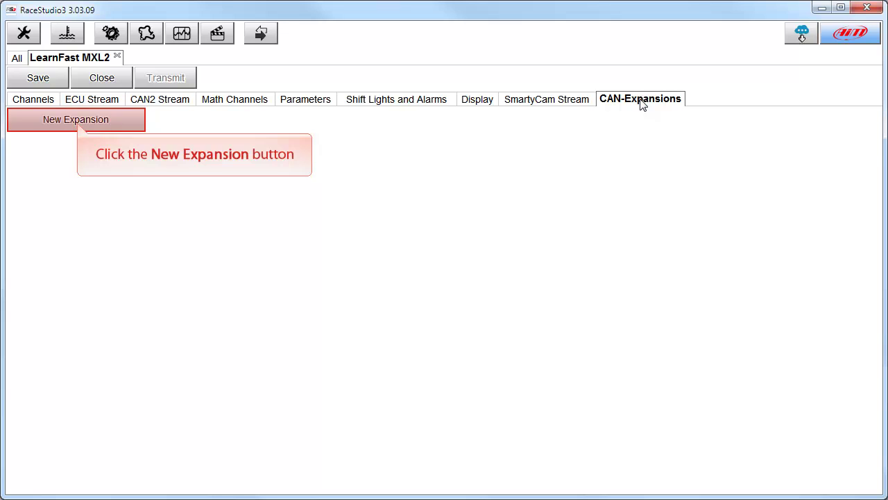
{"action": "left_click", "coordinate": [77, 122]}
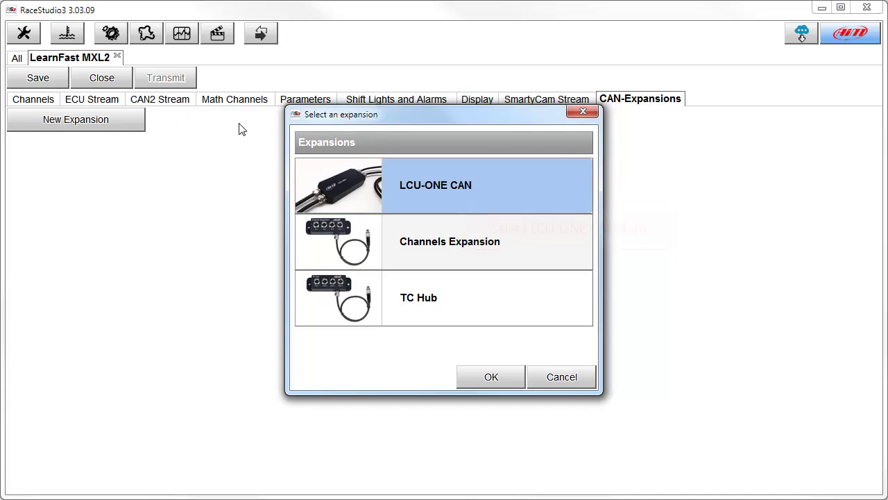
{"action": "left_click", "coordinate": [456, 184]}
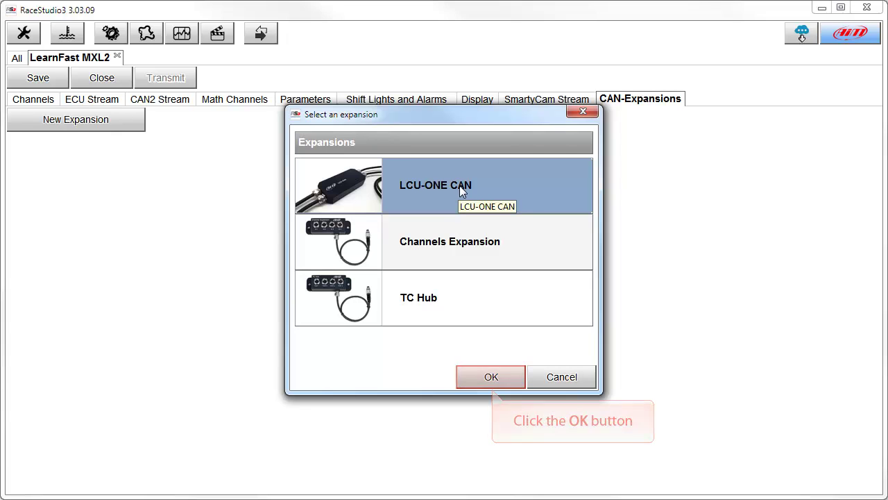
{"action": "left_click", "coordinate": [491, 379]}
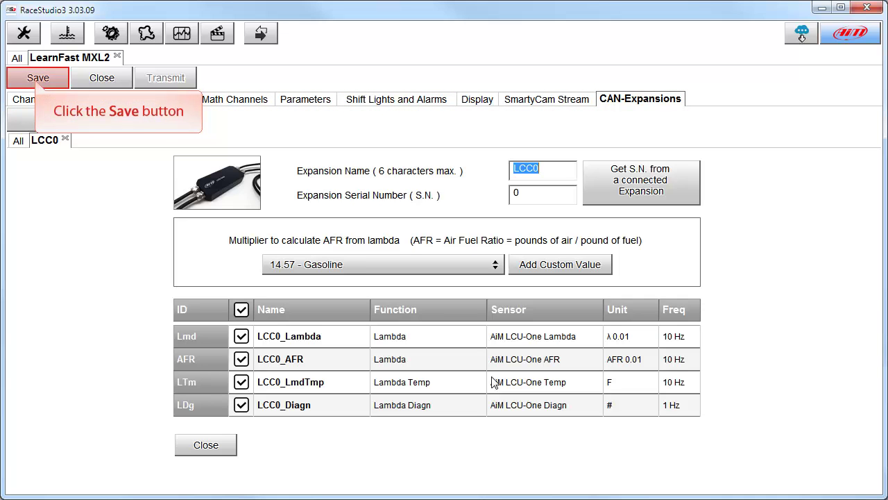
- Save the LearnFast MXL2 configuration and close it
{"action": "left_click", "coordinate": [37, 81]}
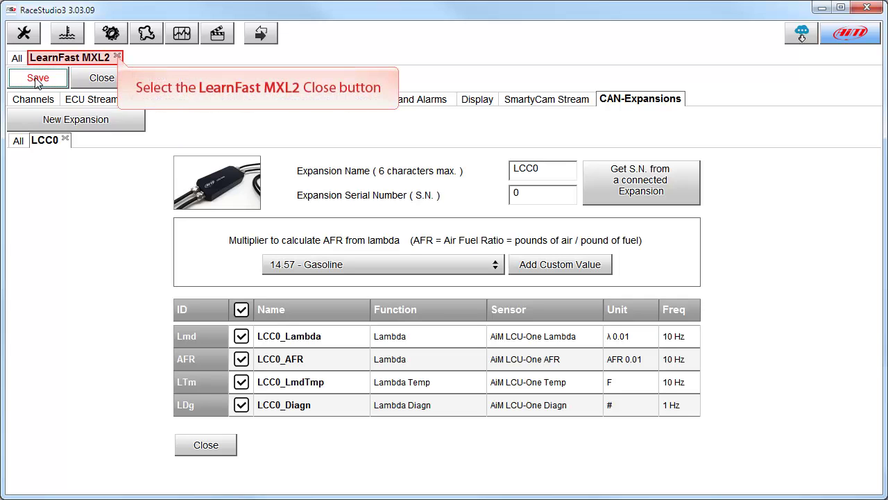
{"action": "left_click", "coordinate": [118, 58]}
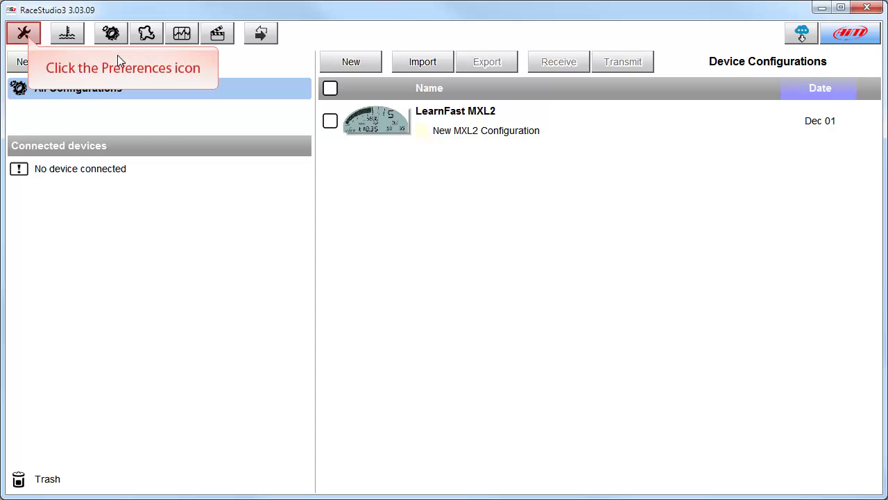
- Review the preferences for language, units of measure, data and movie downloads, download test types and forced download settings
{"action": "left_click", "coordinate": [28, 39]}
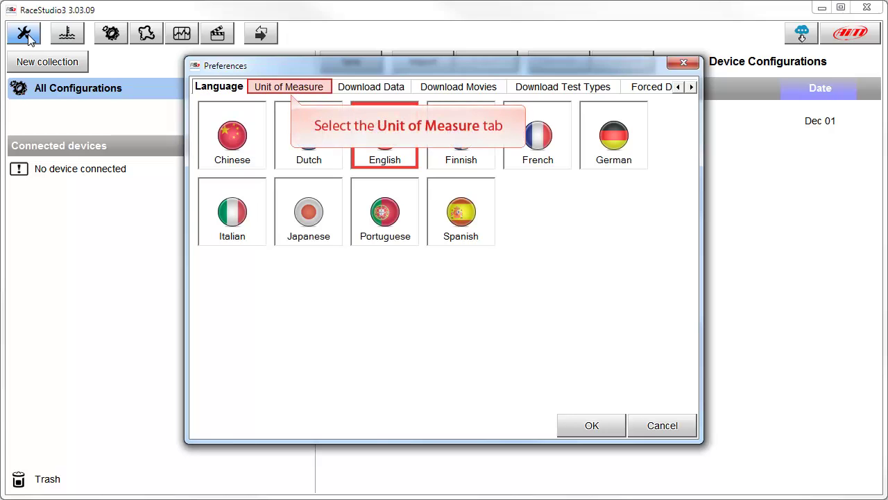
{"action": "left_click", "coordinate": [290, 90]}
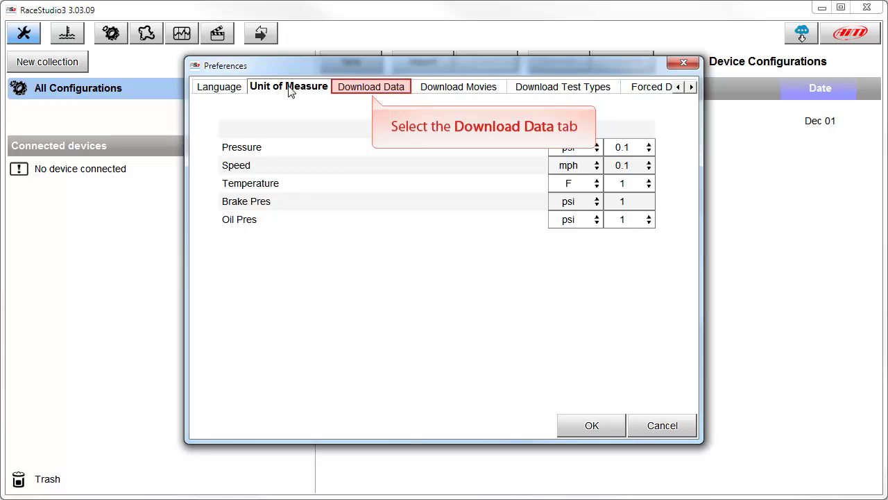
{"action": "left_click", "coordinate": [372, 90]}
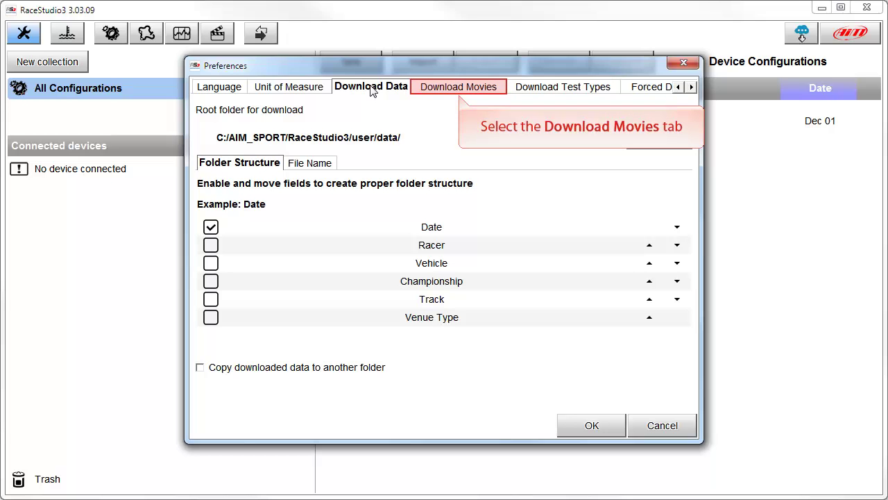
{"action": "left_click", "coordinate": [458, 92]}
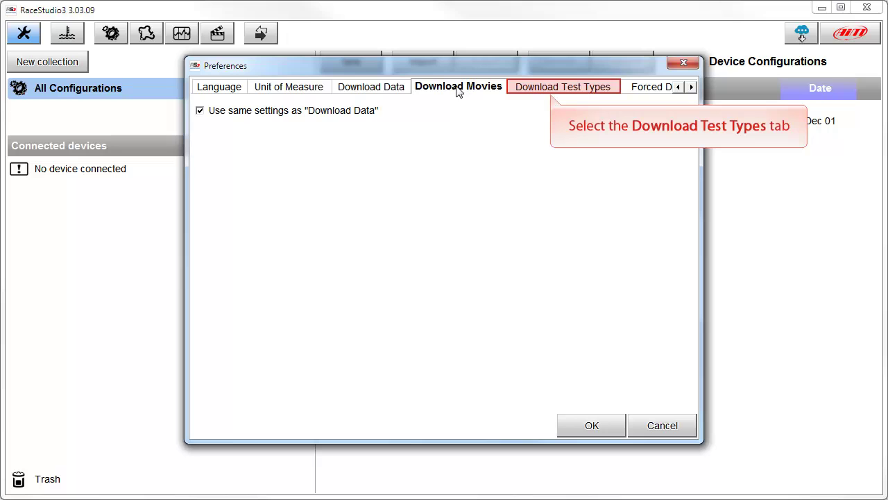
{"action": "left_click", "coordinate": [549, 90]}
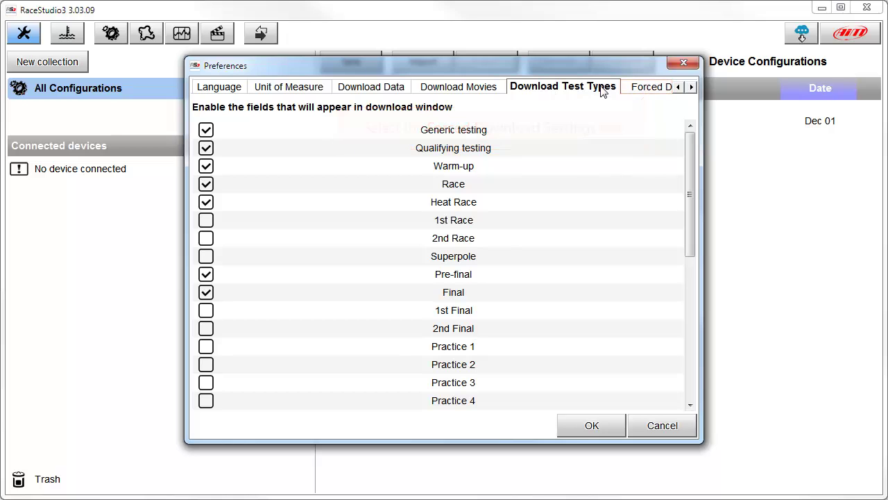
{"action": "left_click", "coordinate": [644, 90]}
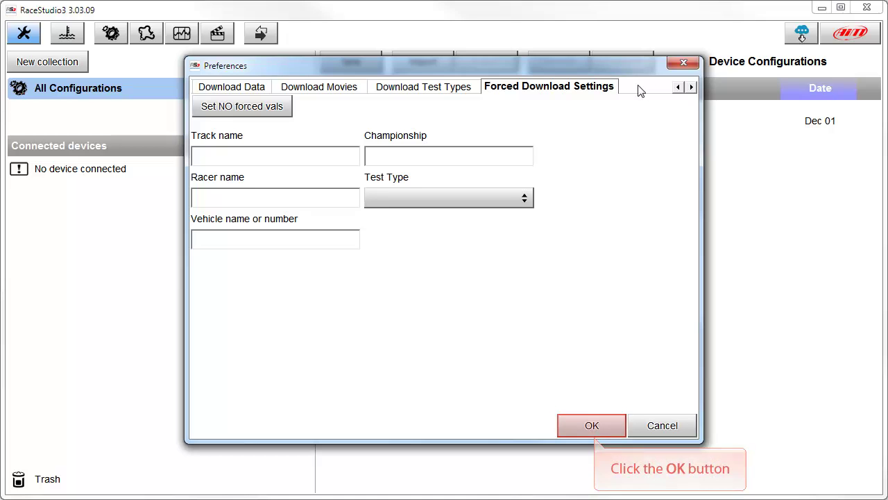
{"action": "left_click", "coordinate": [591, 424]}
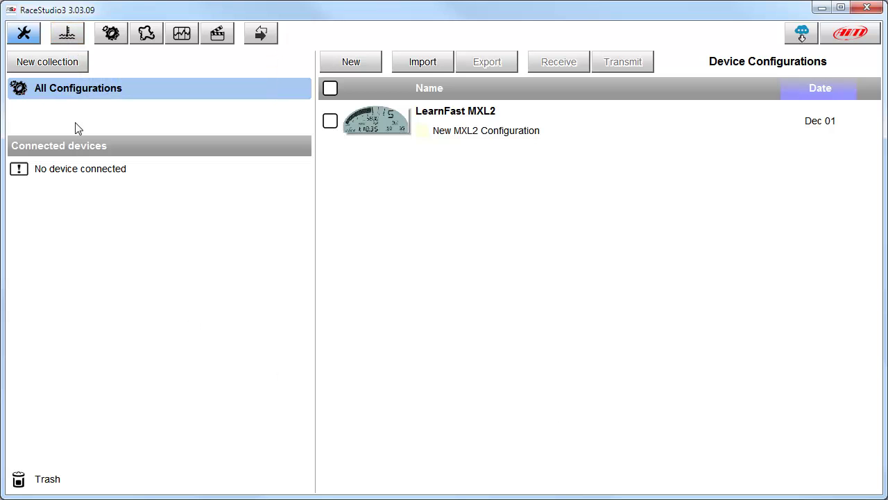
- Open the SM Fuel Level custom sensor and examine its mV-to-gallon calibration table and curve
{"action": "left_click", "coordinate": [68, 35]}
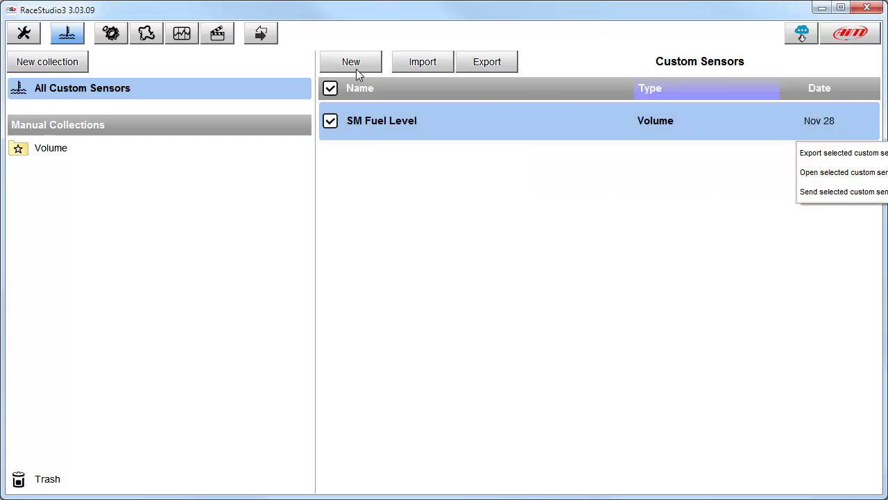
{"action": "double_click", "coordinate": [399, 121]}
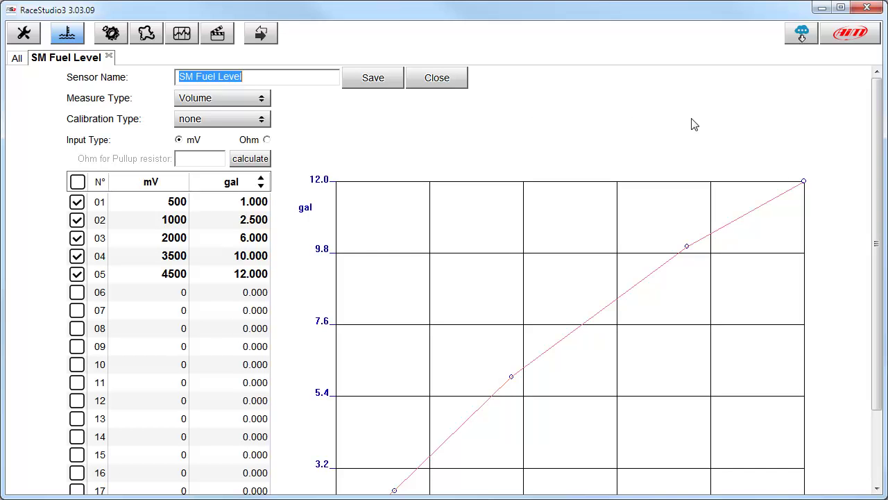
{"action": "scroll", "coordinate": [879, 118], "scroll_direction": "down", "scroll_amount": 3}
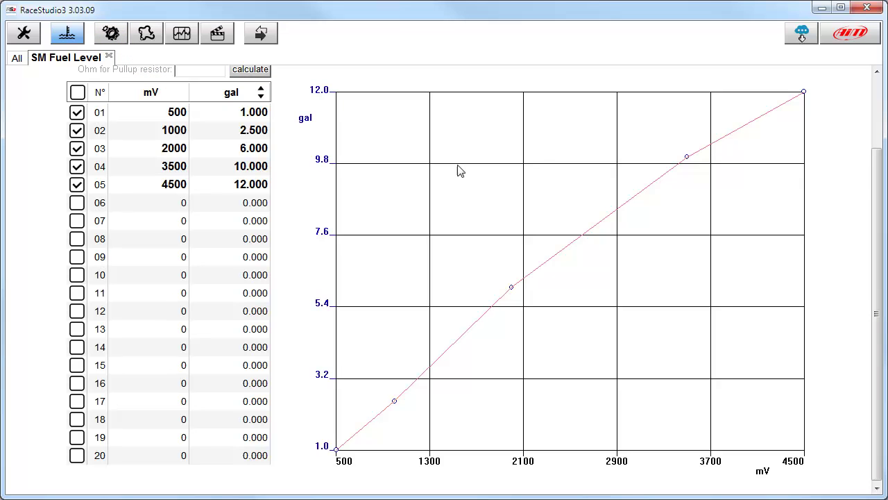
- Return to the device configurations, view the track list in GPSManager, and close GPSManager
{"action": "left_click", "coordinate": [113, 36]}
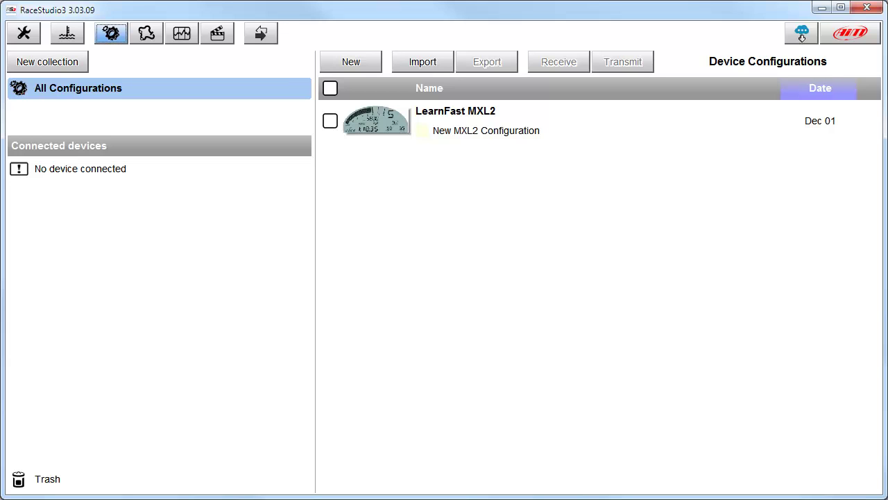
{"action": "left_click", "coordinate": [147, 34]}
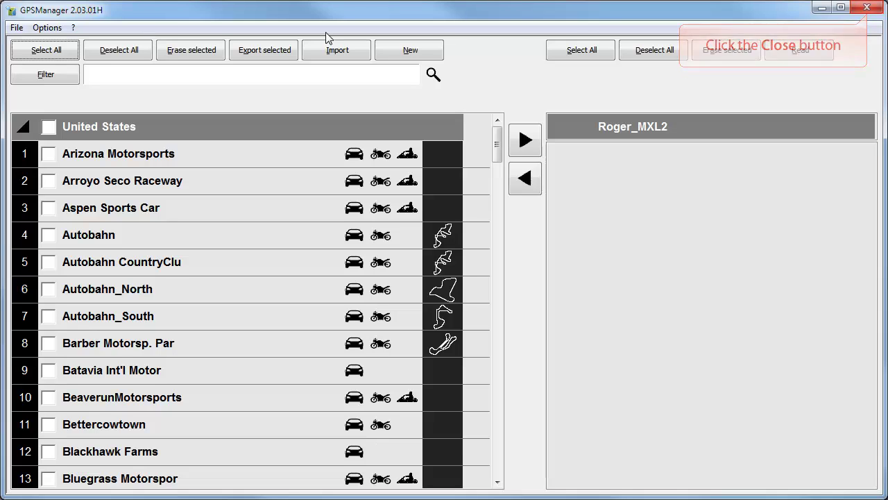
{"action": "left_click", "coordinate": [866, 10]}
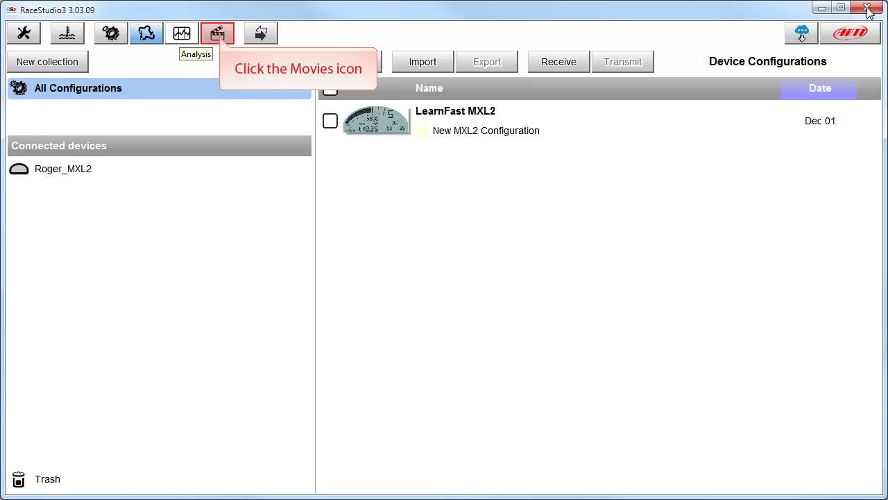
- View the movie collection, and examine the connected MXL2 device's download page and firmware and user information
{"action": "left_click", "coordinate": [218, 36]}
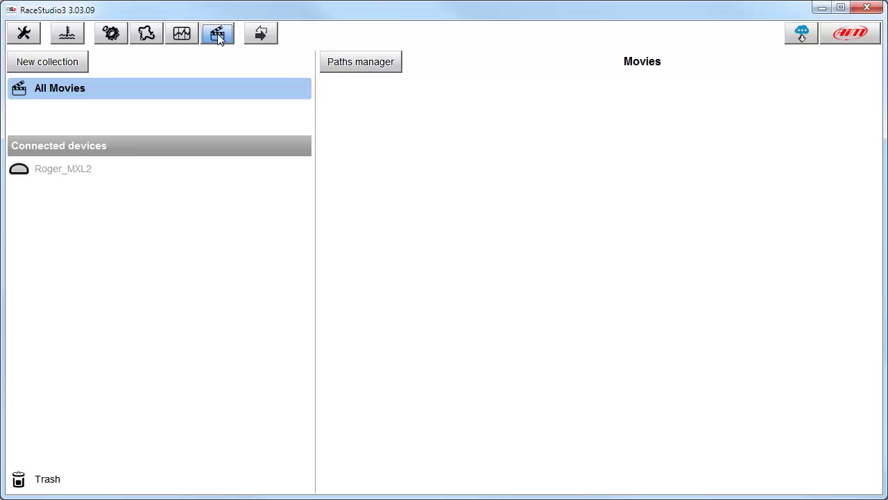
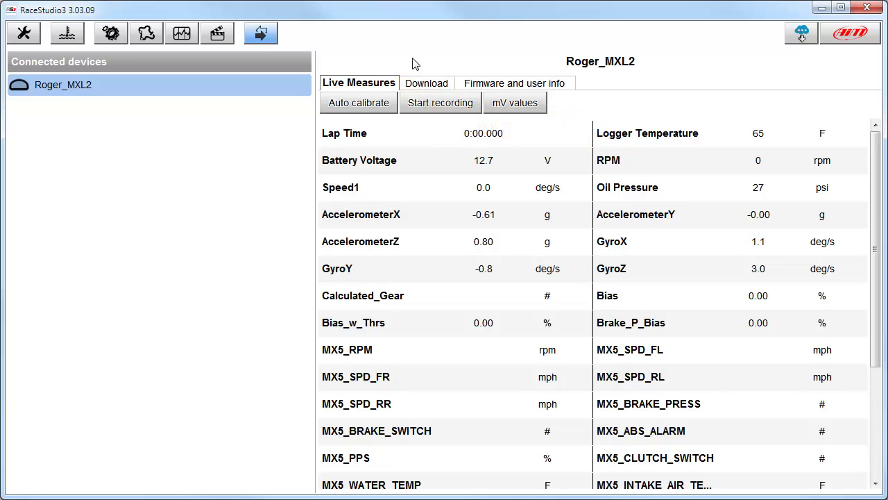
{"action": "left_click", "coordinate": [428, 84]}
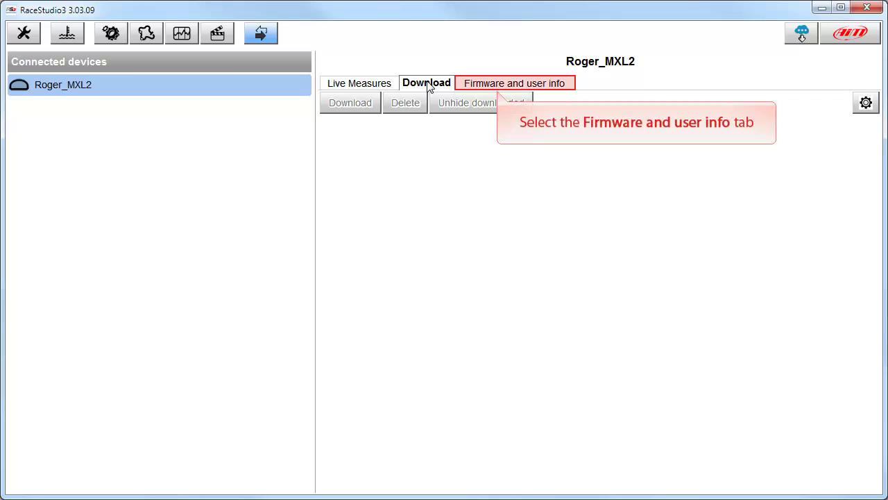
{"action": "left_click", "coordinate": [495, 86]}
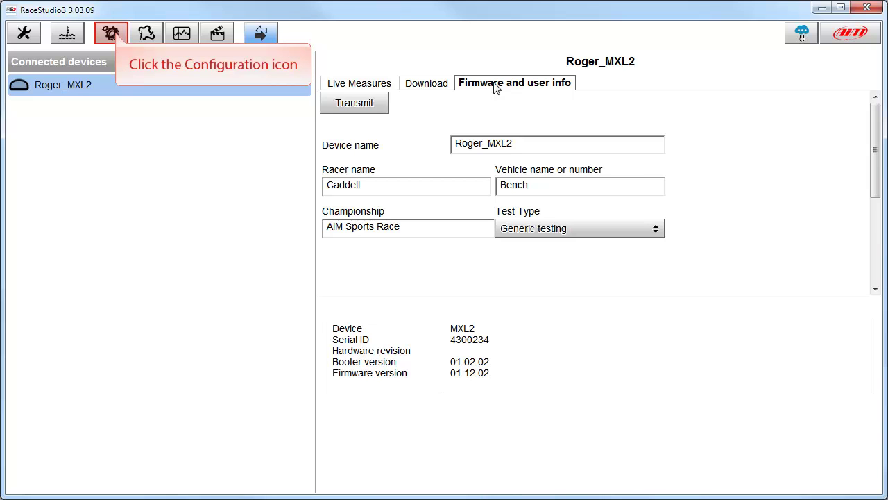
- Return to the device configurations, check the web for software updates, and close the update check
{"action": "left_click", "coordinate": [113, 35]}
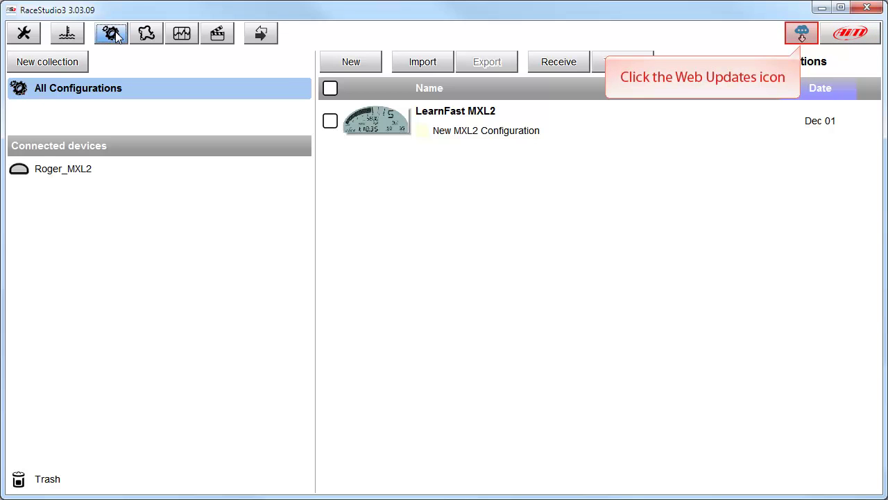
{"action": "left_click", "coordinate": [803, 35]}
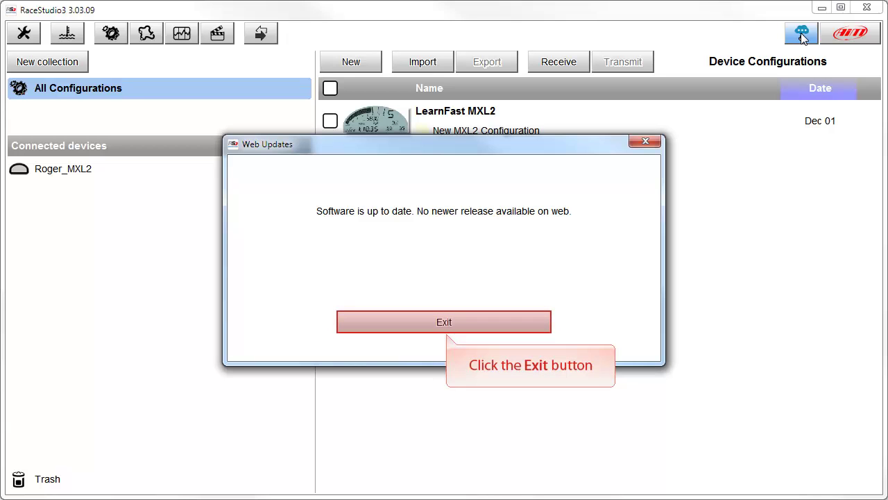
{"action": "left_click", "coordinate": [444, 323]}
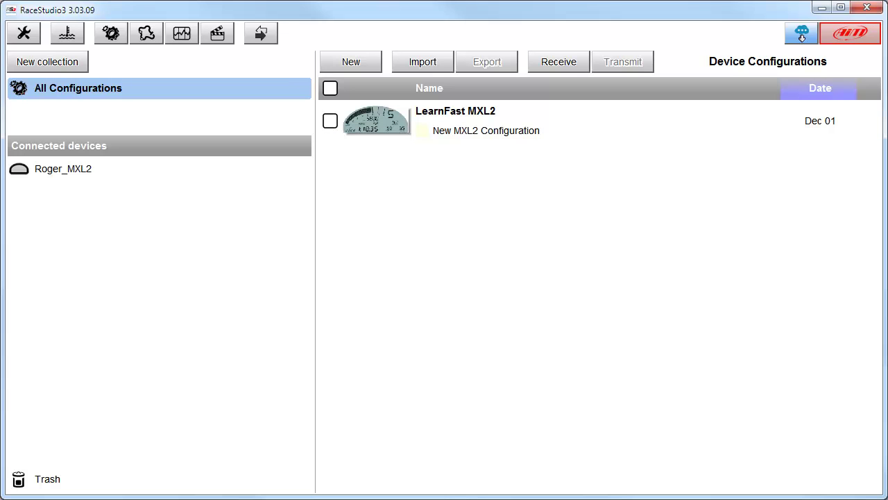